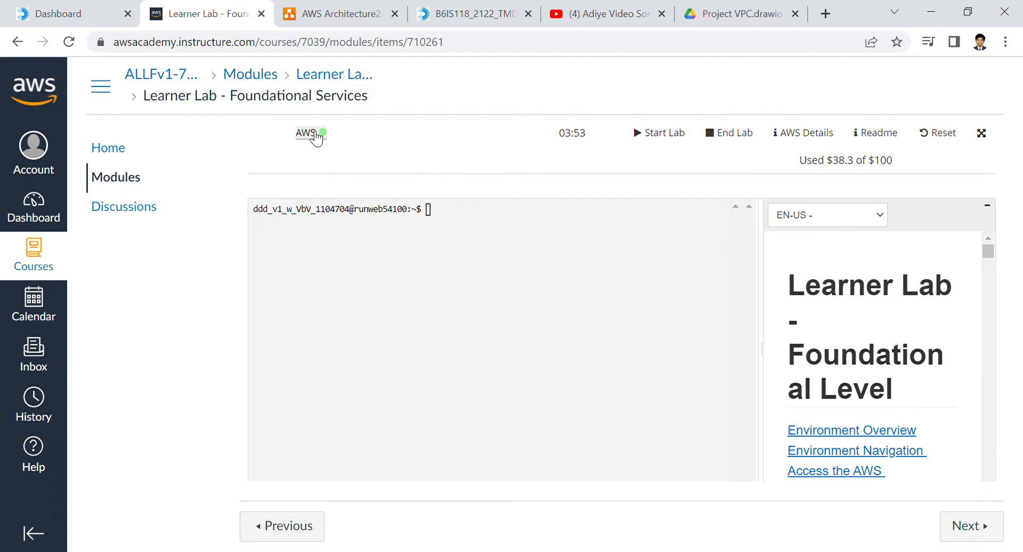
Open the AWS console's VPC wizard and choose the VPC with Public and Private Subnets configuration.
left_click(306, 132)
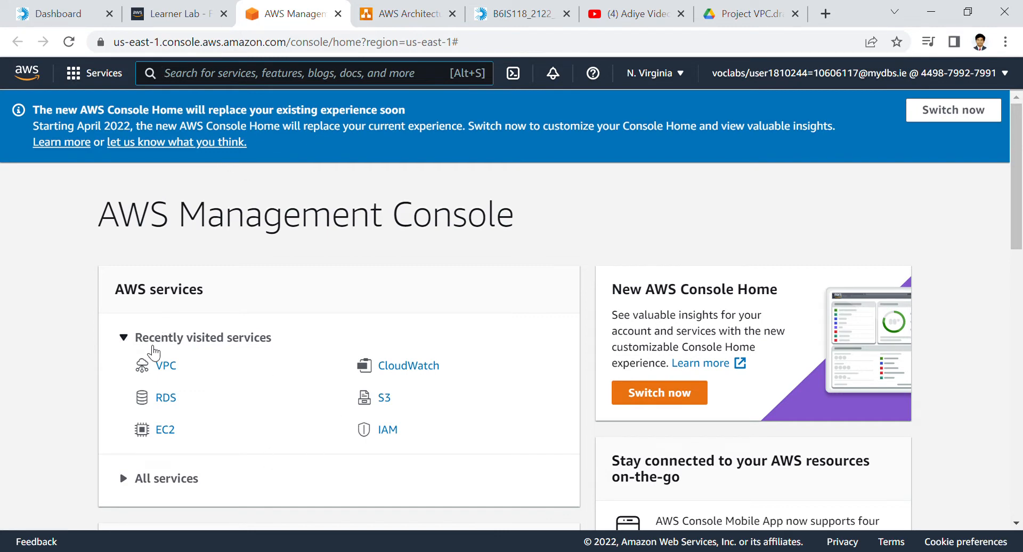
left_click(171, 367)
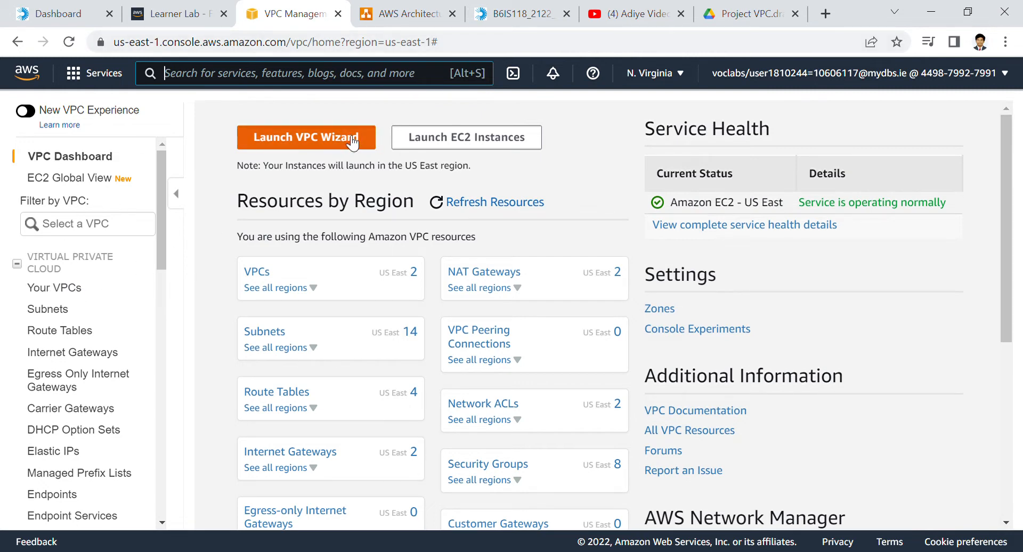
left_click(300, 152)
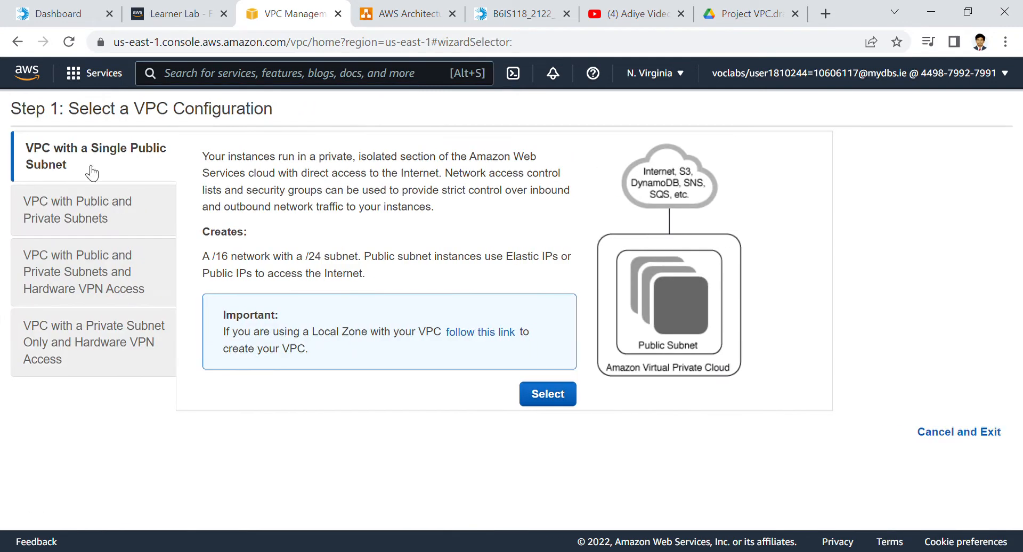
left_click(106, 214)
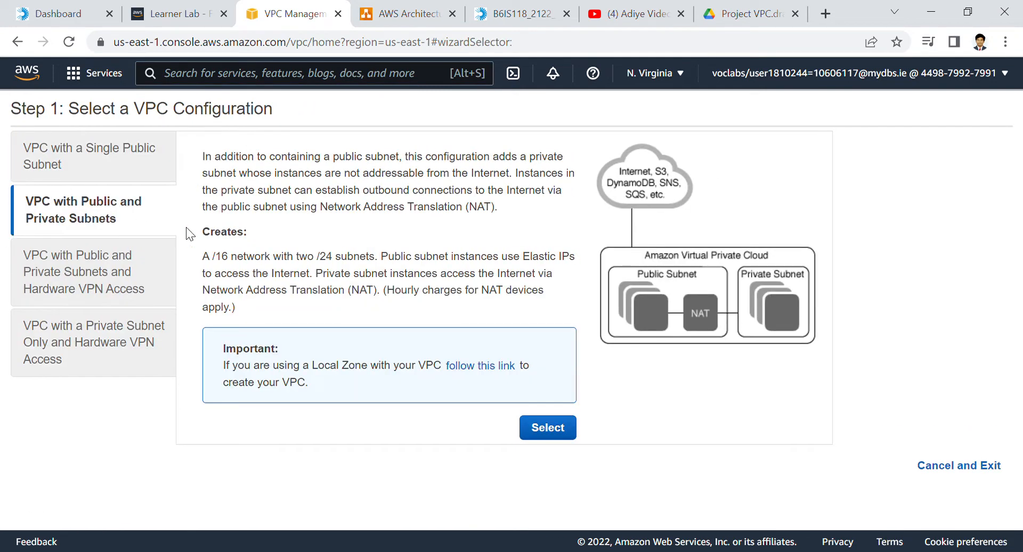
left_click(567, 429)
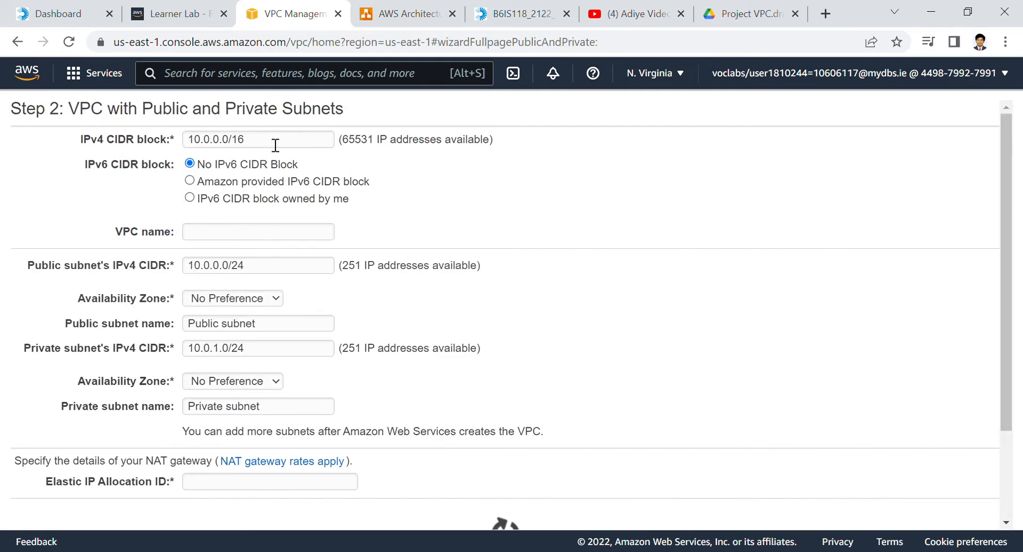
Examine the wizard's VPC name, private subnet availability zone and remaining settings, and return to the console home without creating the VPC.
left_click(251, 242)
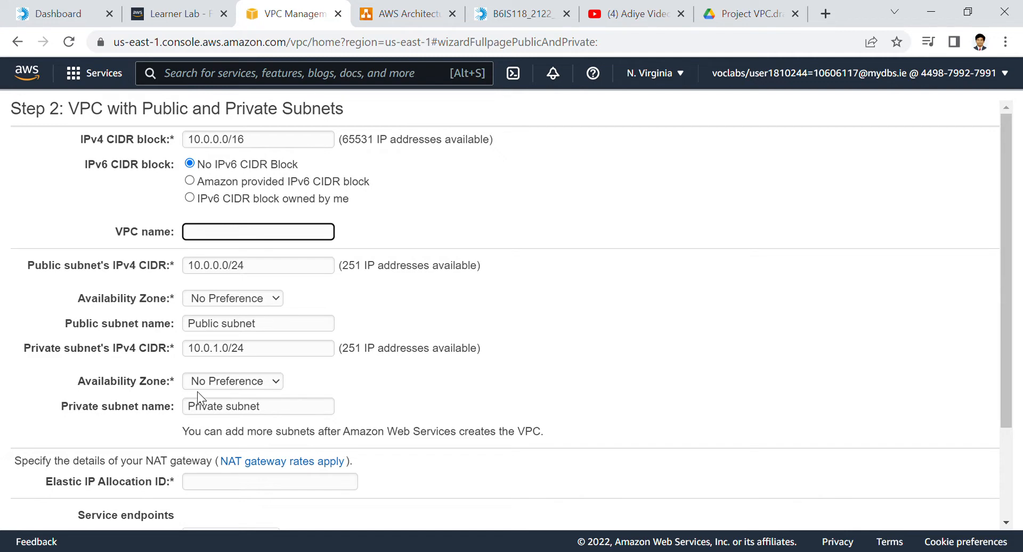
left_click(229, 380)
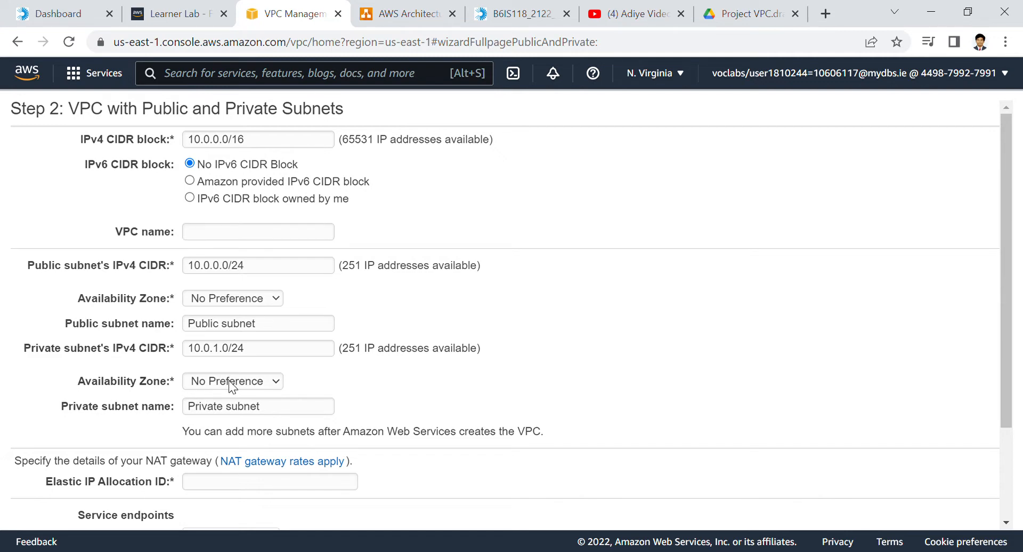
left_click(248, 387)
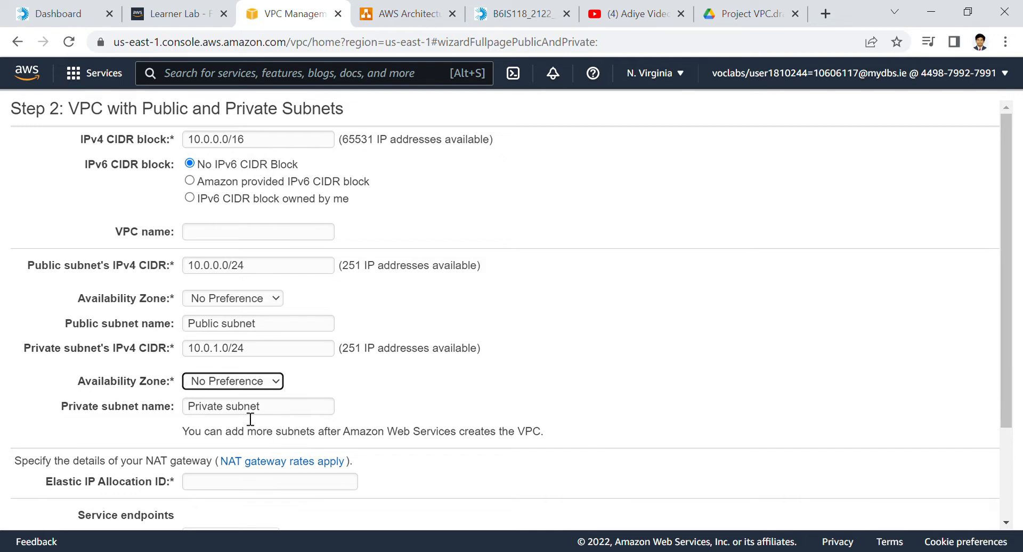
left_click(268, 384)
left_click(271, 391)
scroll(274, 489, "down", 2)
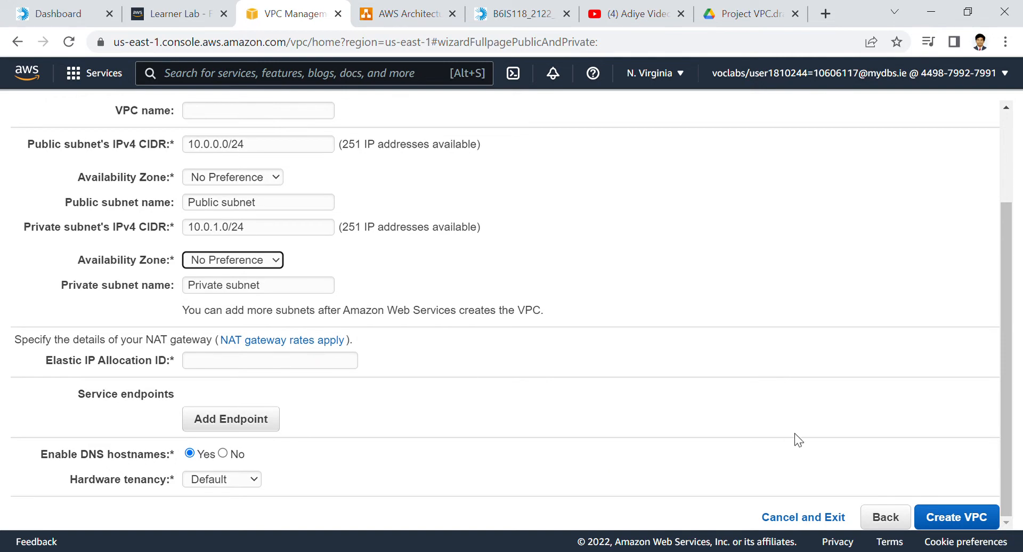
scroll(924, 448, "up", 2)
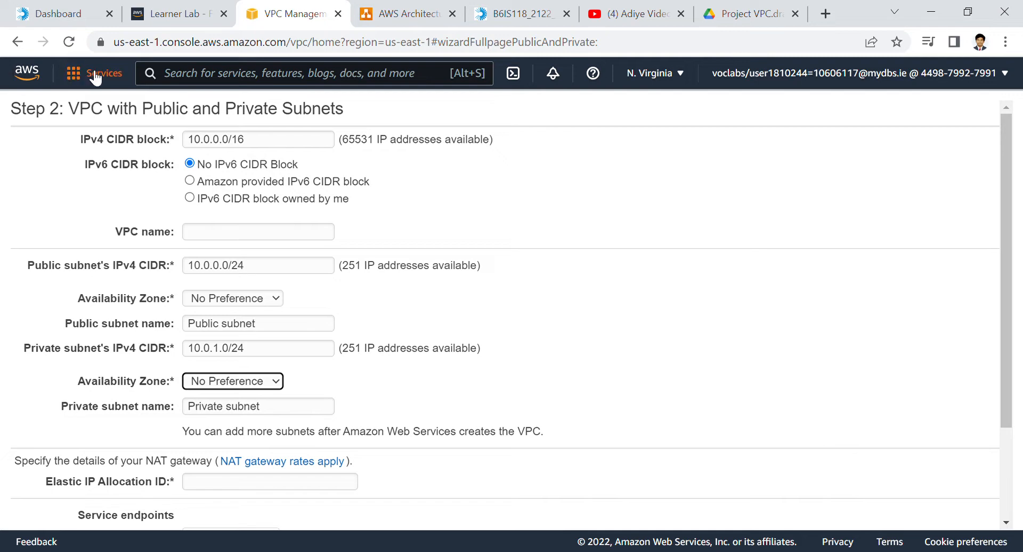
left_click(57, 75)
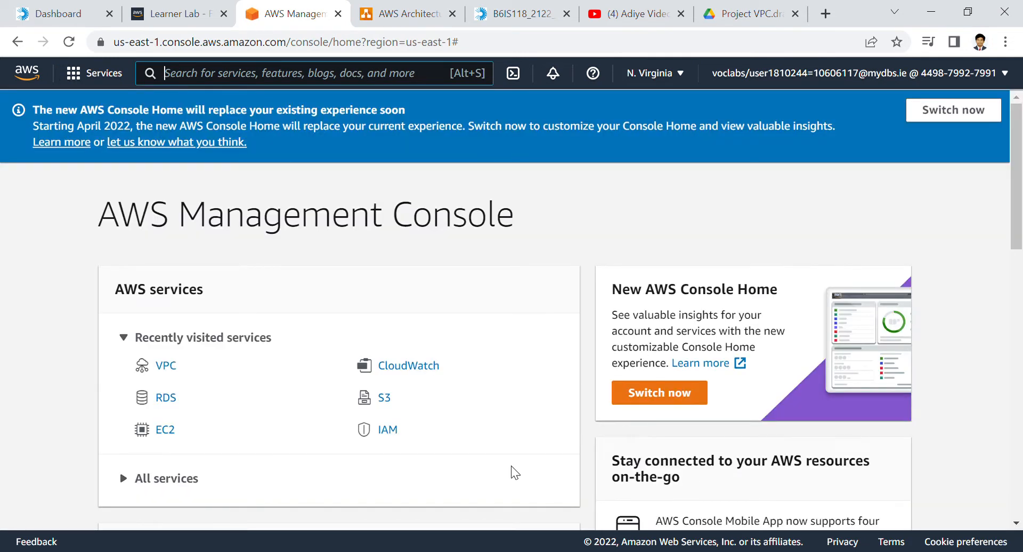
List the existing VPCs from the VPC dashboard and select Project VPC to show its details.
left_click(166, 367)
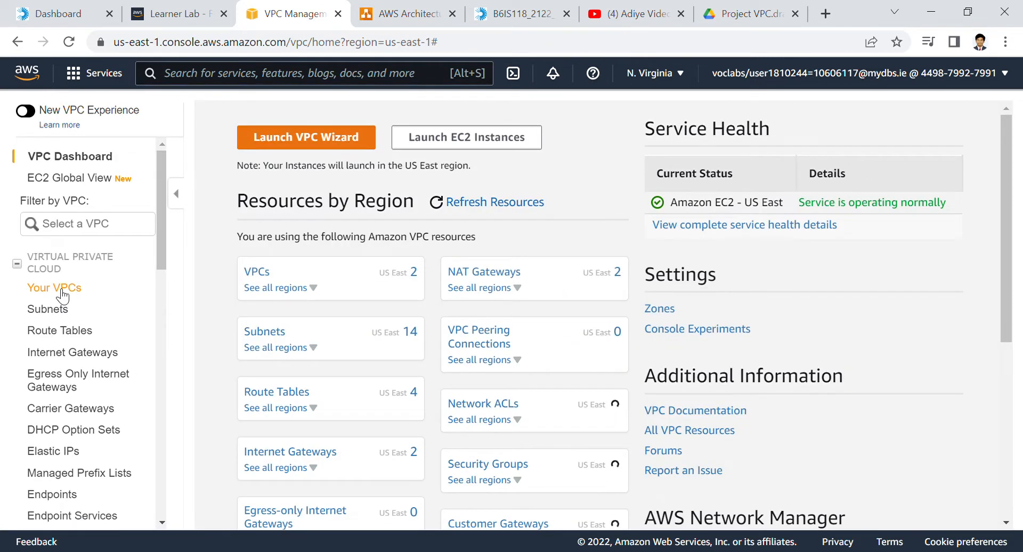
left_click(62, 292)
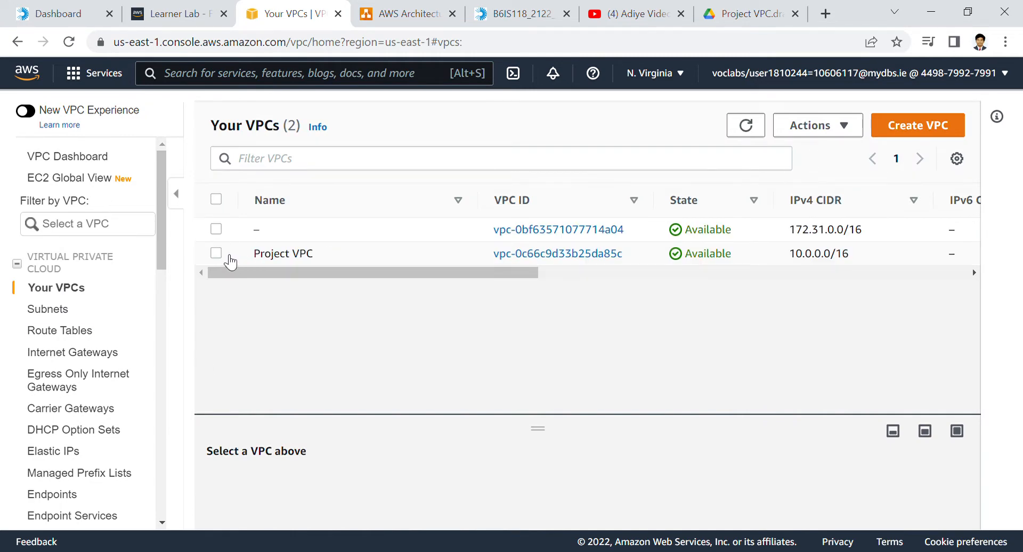
left_click(230, 261)
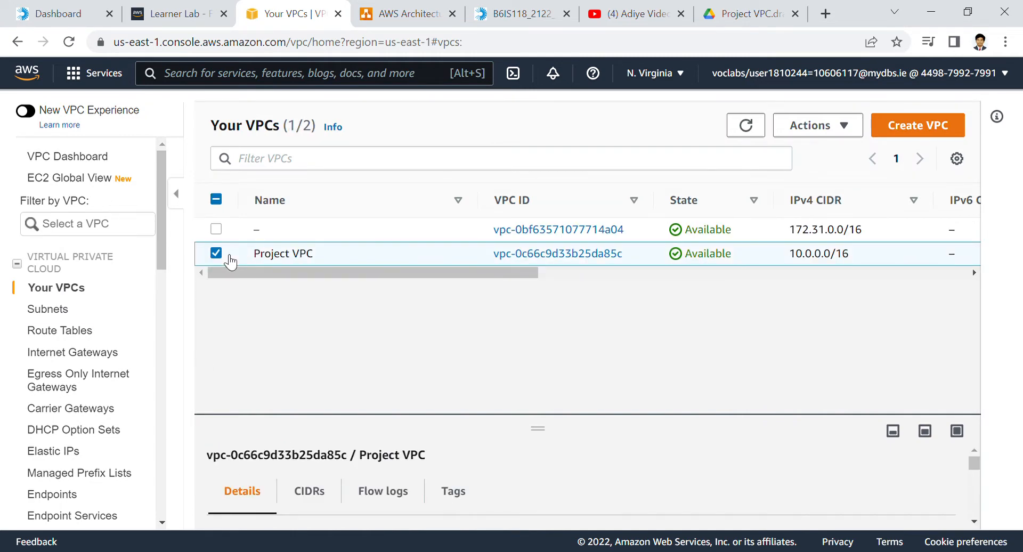
Open the subnet list, point out Public subnet 1 and Web Private subnet 1 by selecting them, and clear the selection.
left_click(64, 313)
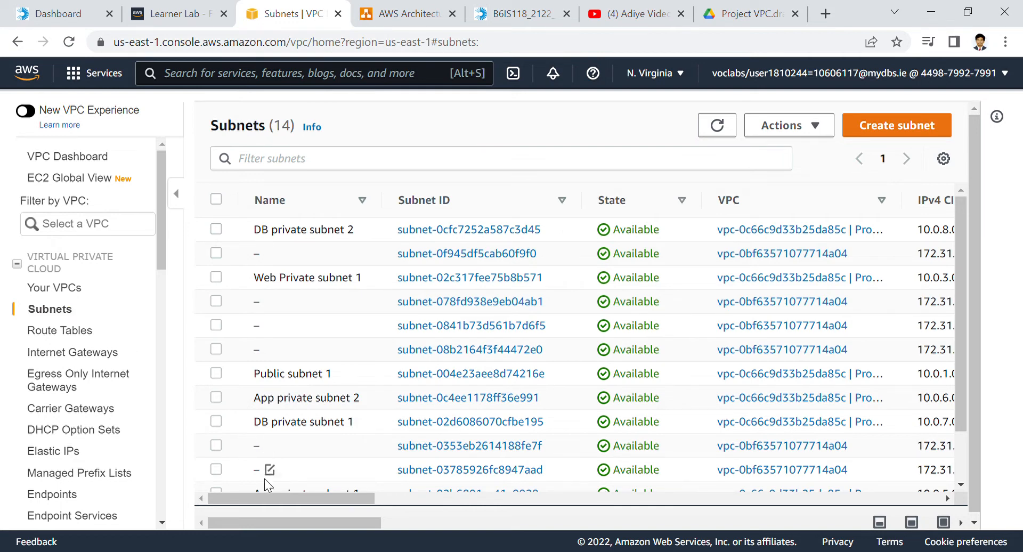
left_click(237, 375)
left_click(217, 277)
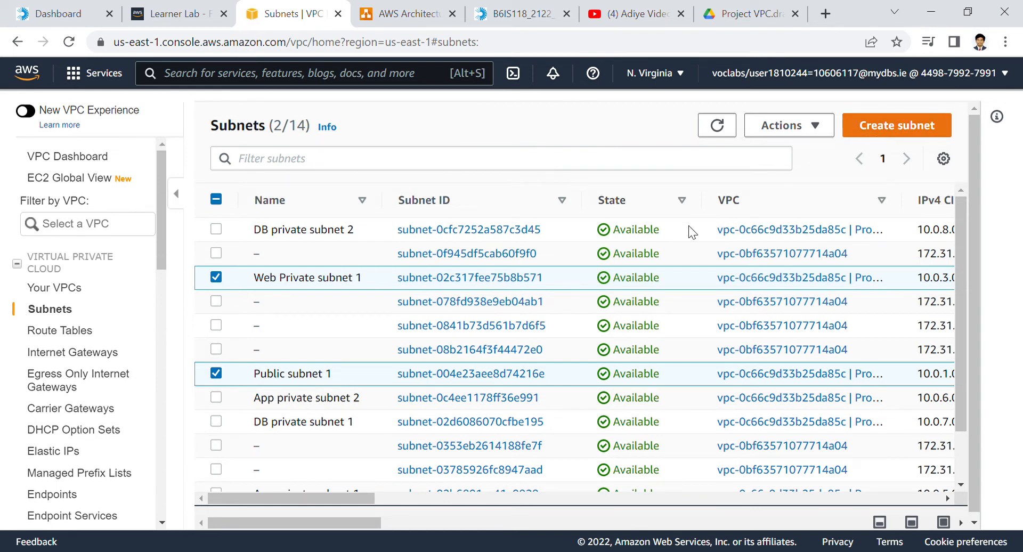
left_click(228, 287)
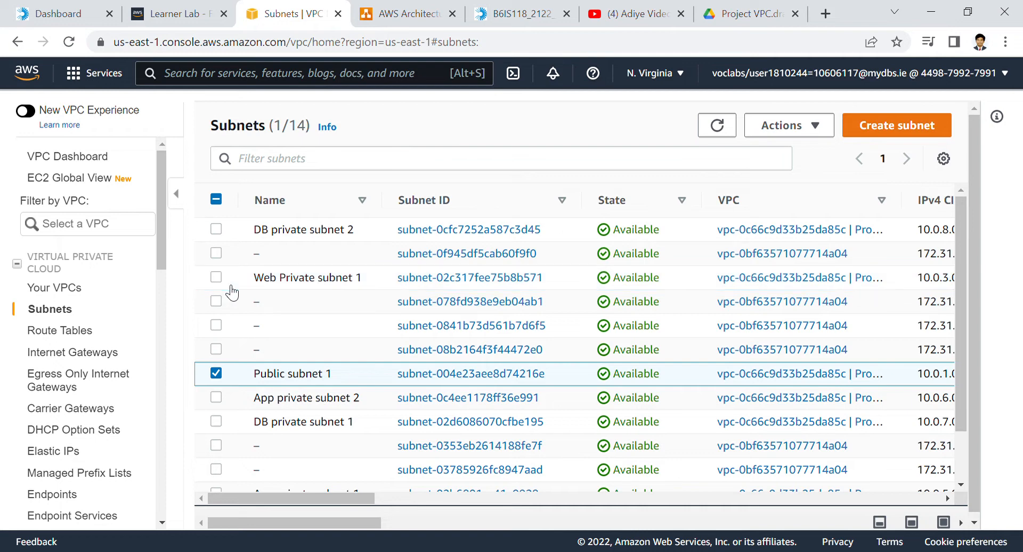
left_click(228, 381)
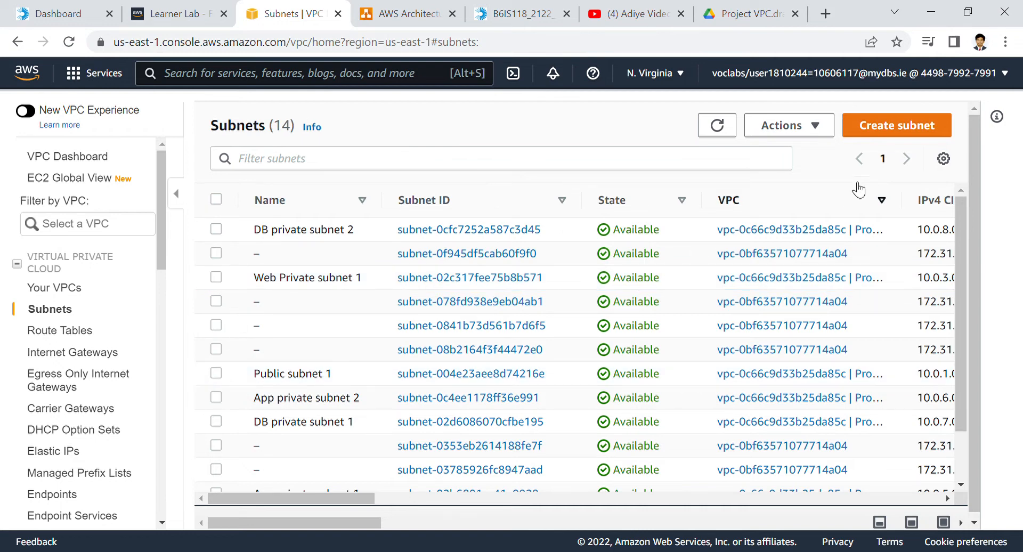
Start creating a subnet in Project VPC and view the available availability zones.
left_click(911, 130)
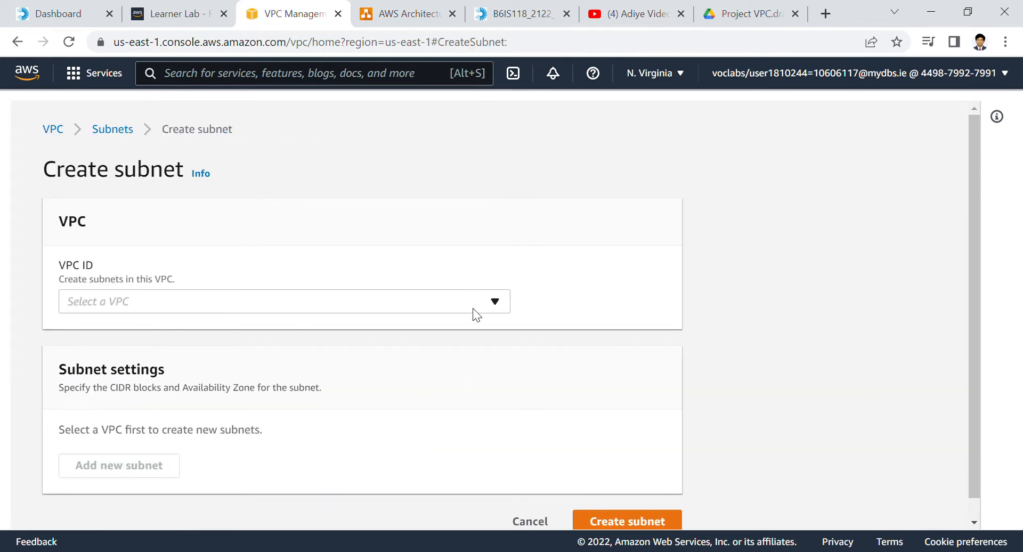
left_click(482, 305)
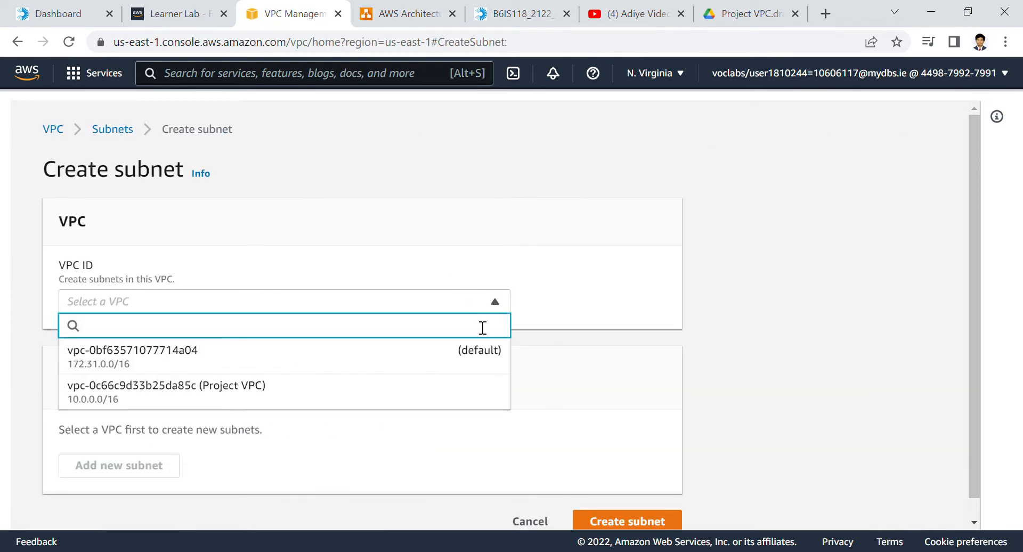
left_click(464, 385)
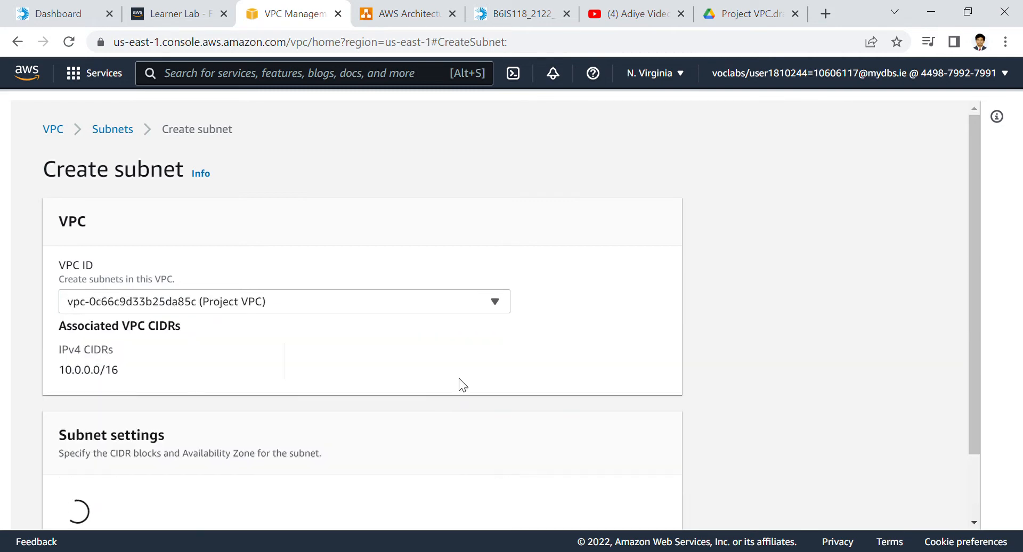
scroll(546, 380, "down", 5)
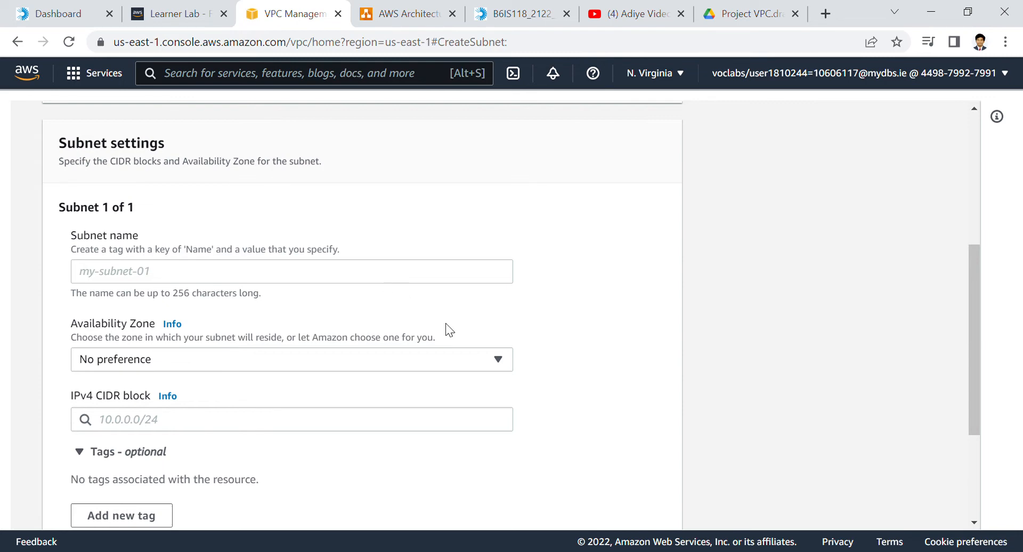
left_click(509, 360)
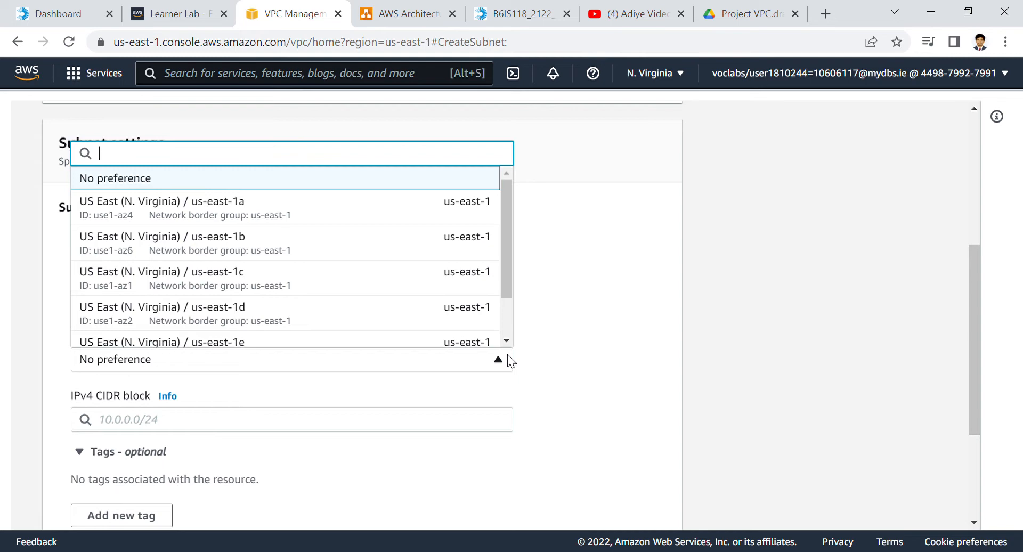
scroll(511, 362, "down", 3)
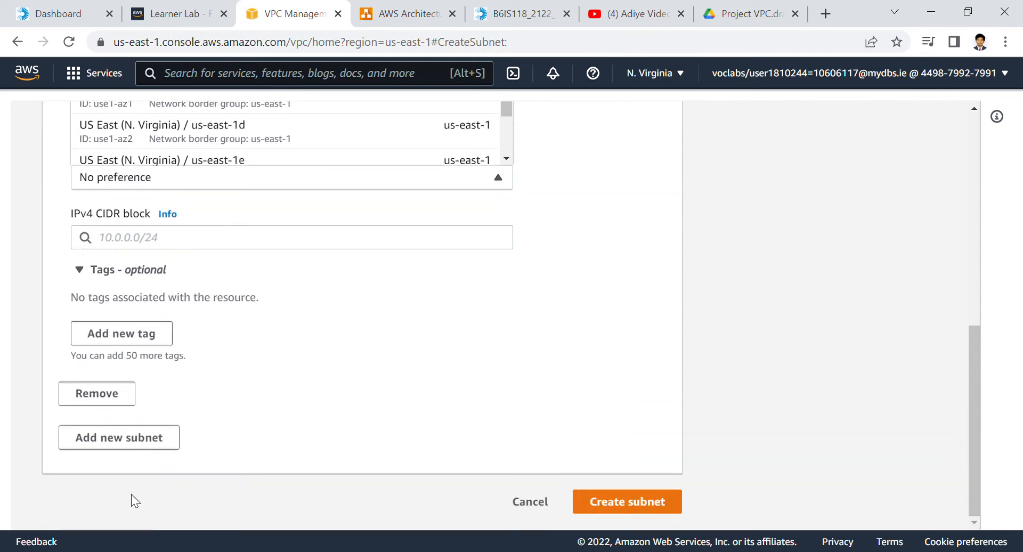
Add two more subnet entries to the creation form, and cancel the subnet creation.
left_click(140, 450)
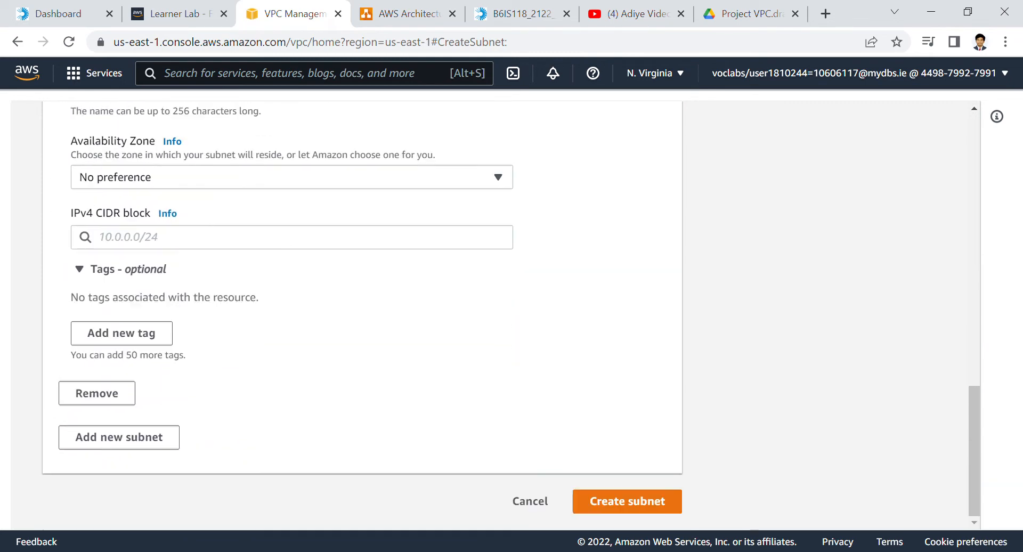
left_click(142, 453)
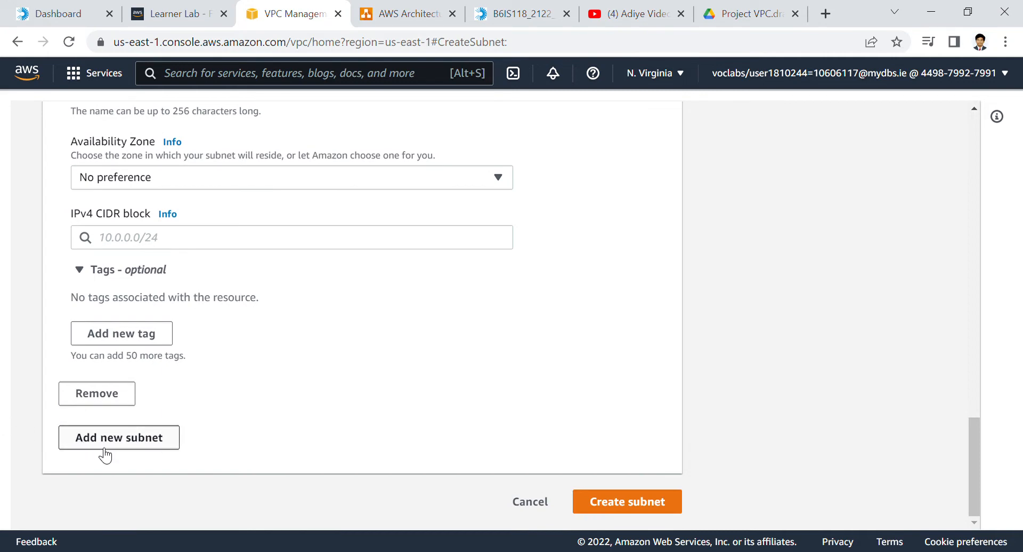
left_click(547, 501)
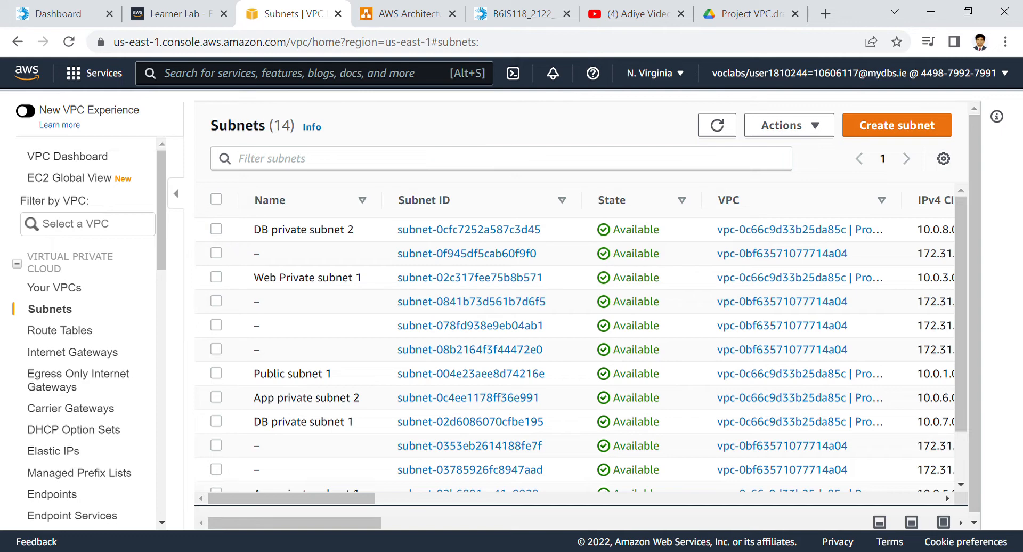
Look through the existing subnets down to public subnet 2.
left_click(216, 469)
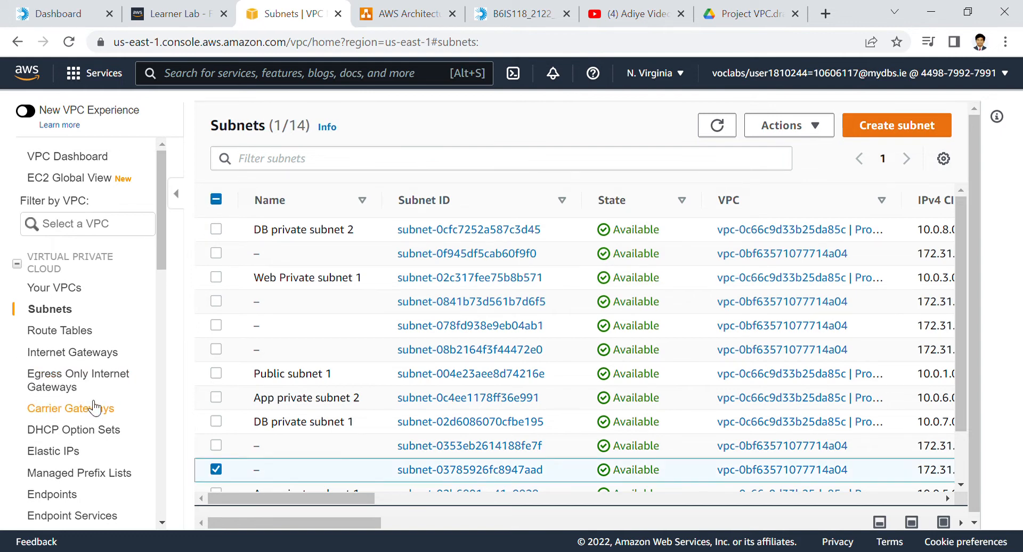
left_click(219, 472)
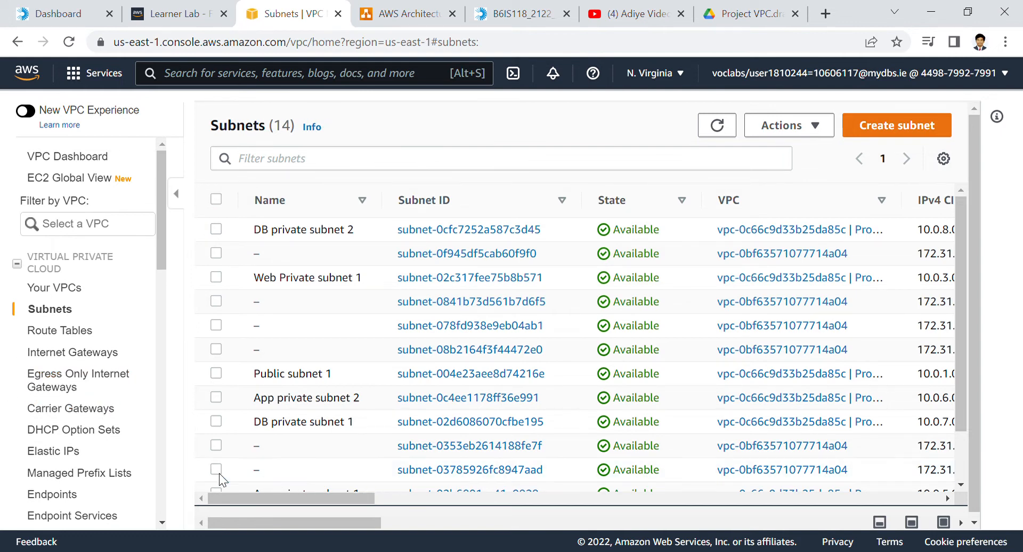
scroll(581, 346, "down", 3)
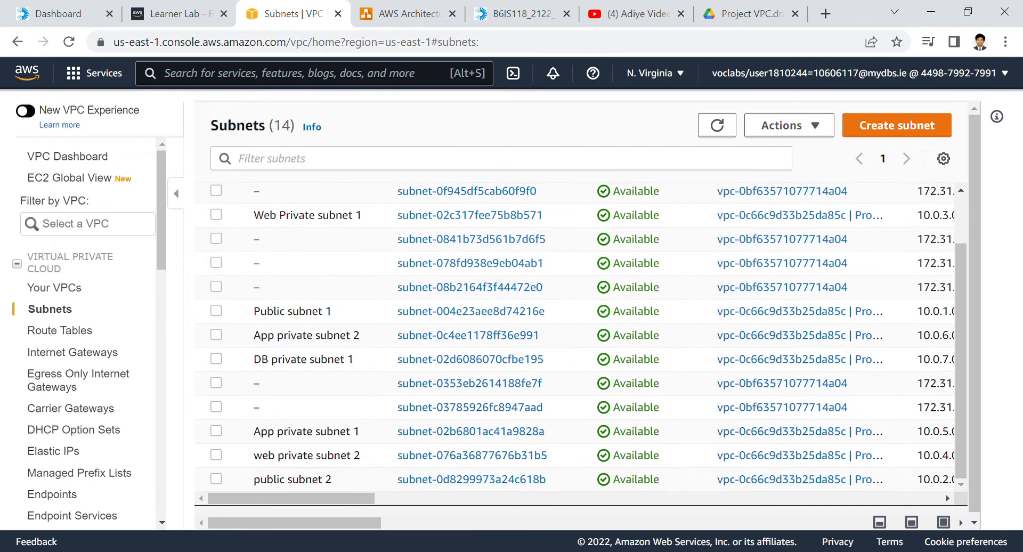
scroll(581, 351, "up", 2)
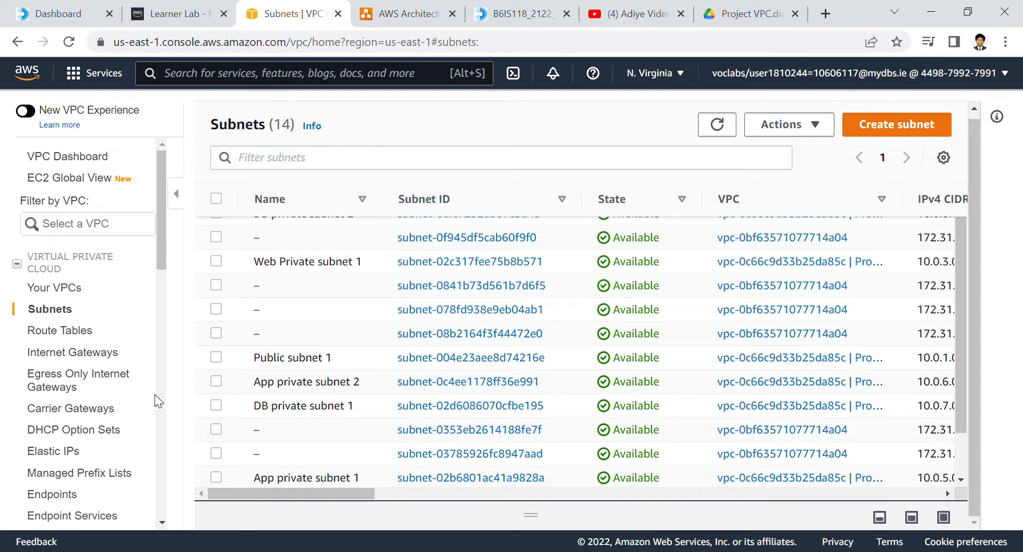
Open the NAT gateways list, start creating a NAT gateway, and view the subnets available for it.
left_click(163, 350)
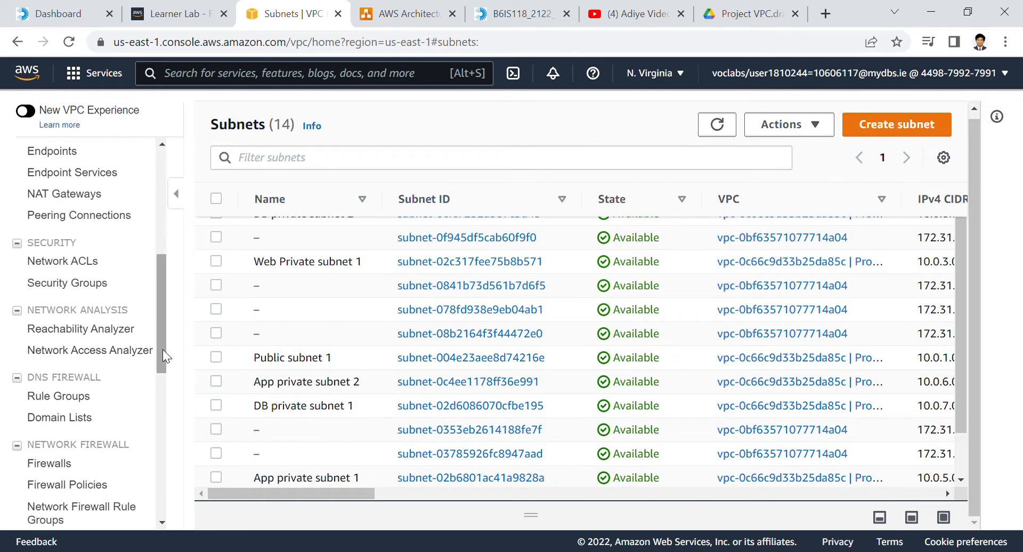
left_click(76, 195)
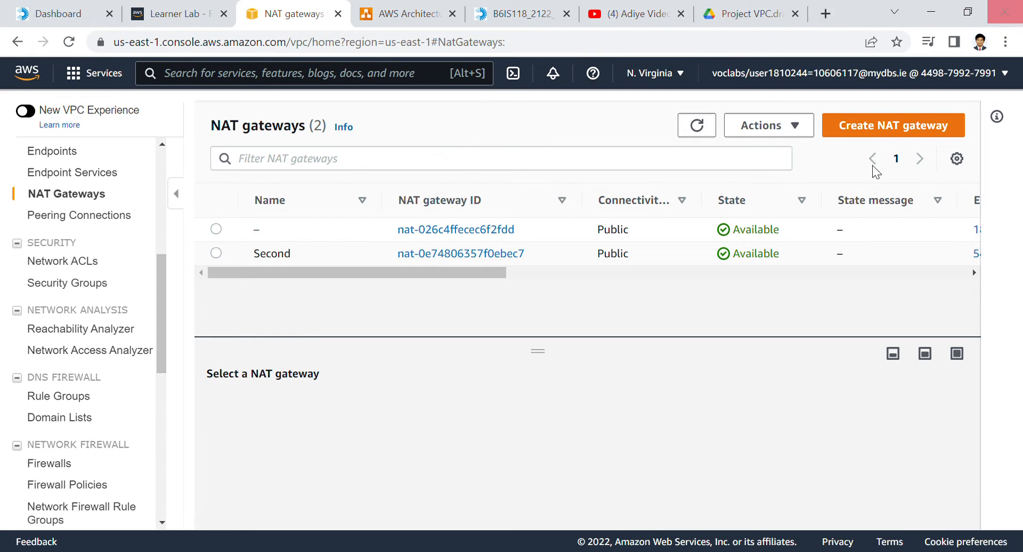
left_click(855, 133)
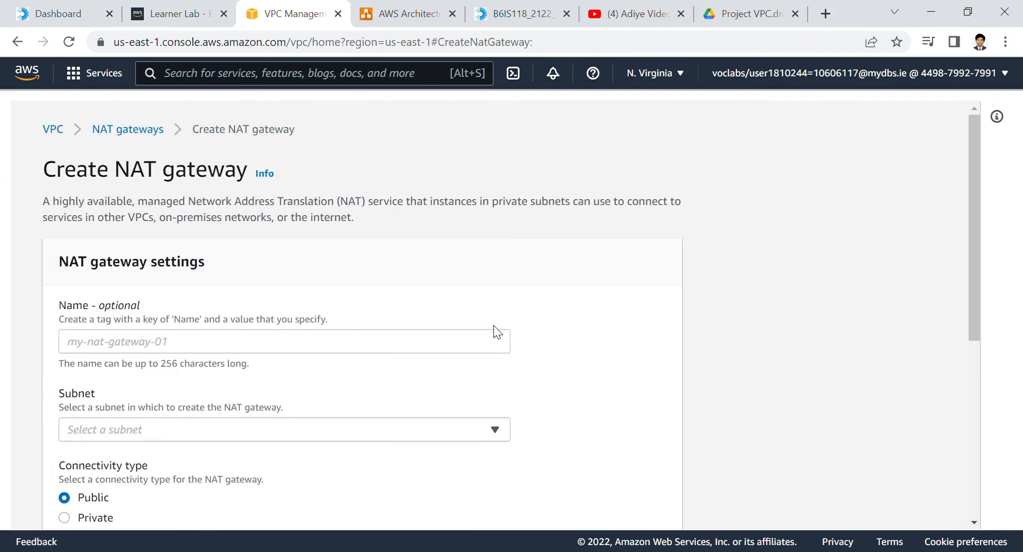
left_click(477, 358)
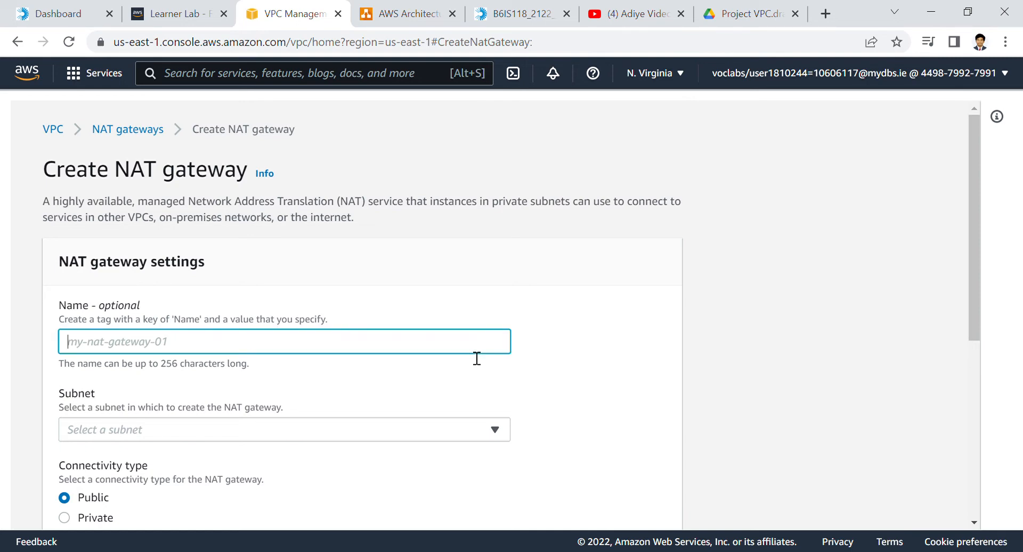
left_click(480, 431)
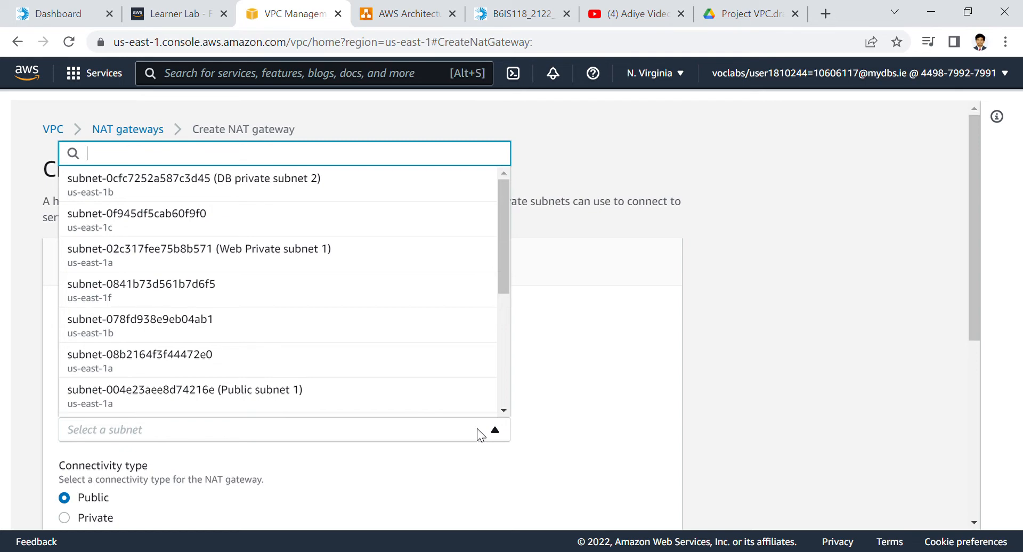
left_click(478, 430)
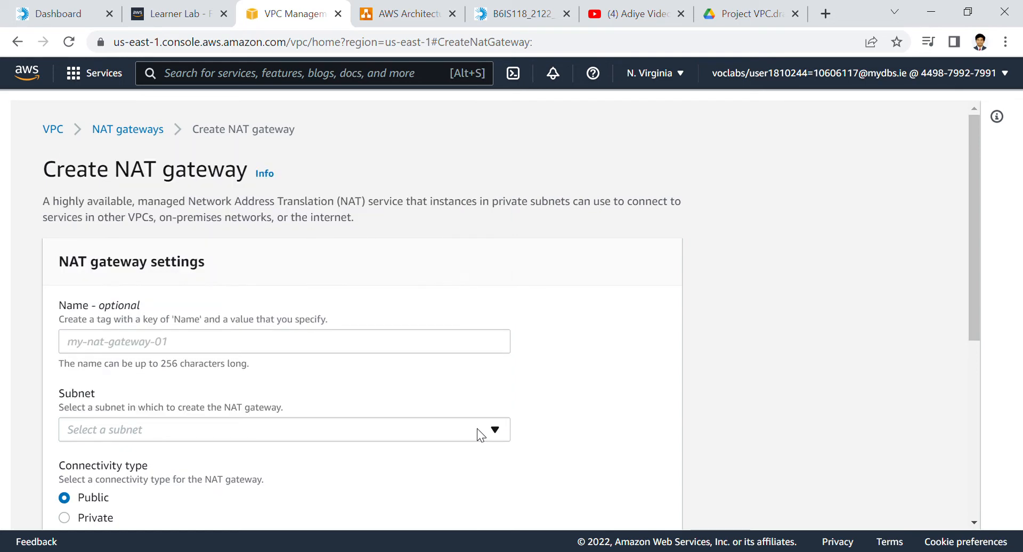
Check the Elastic IP choices in the NAT gateway creation form, and cancel the creation.
scroll(478, 429, "down", 2)
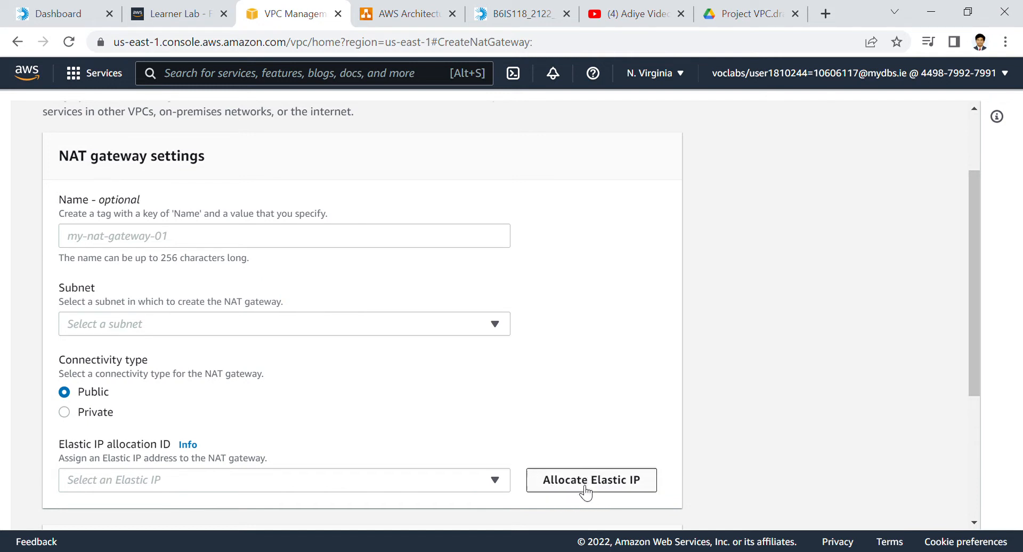
left_click(495, 482)
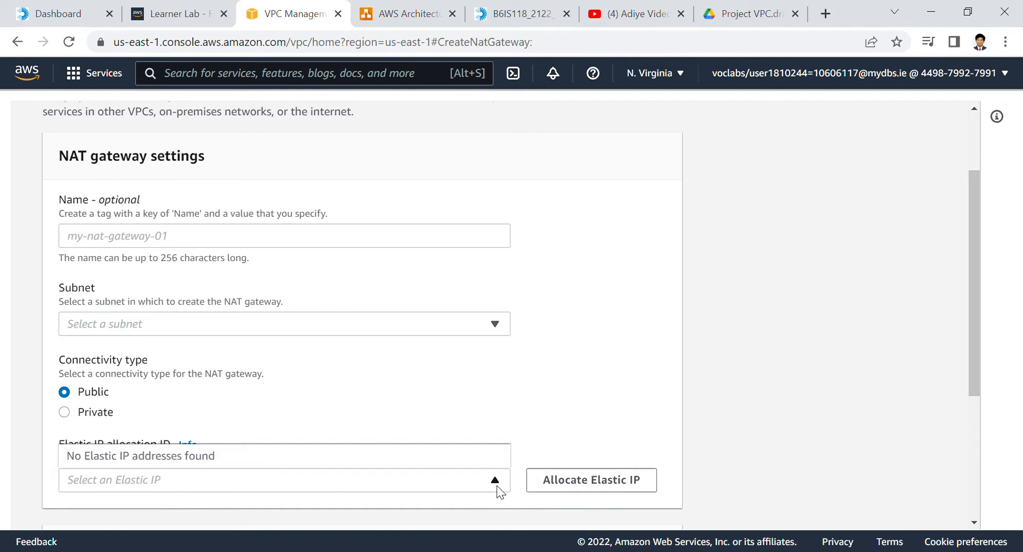
left_click(496, 485)
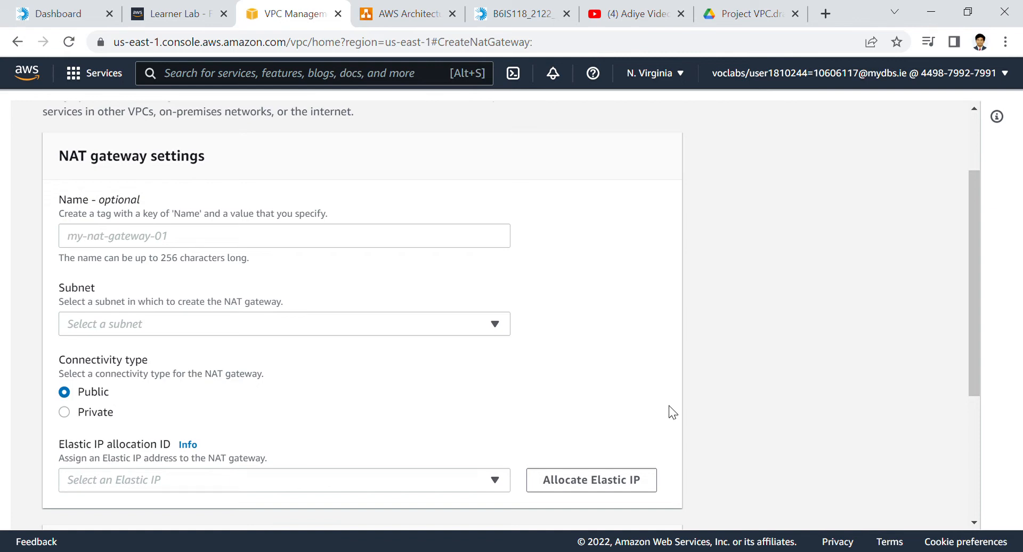
scroll(673, 412, "down", 4)
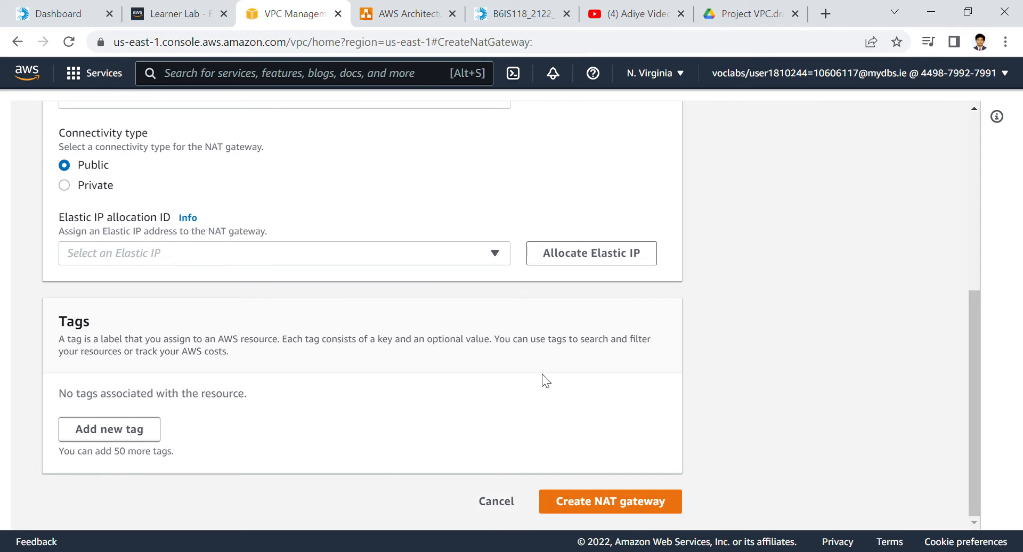
left_click(509, 503)
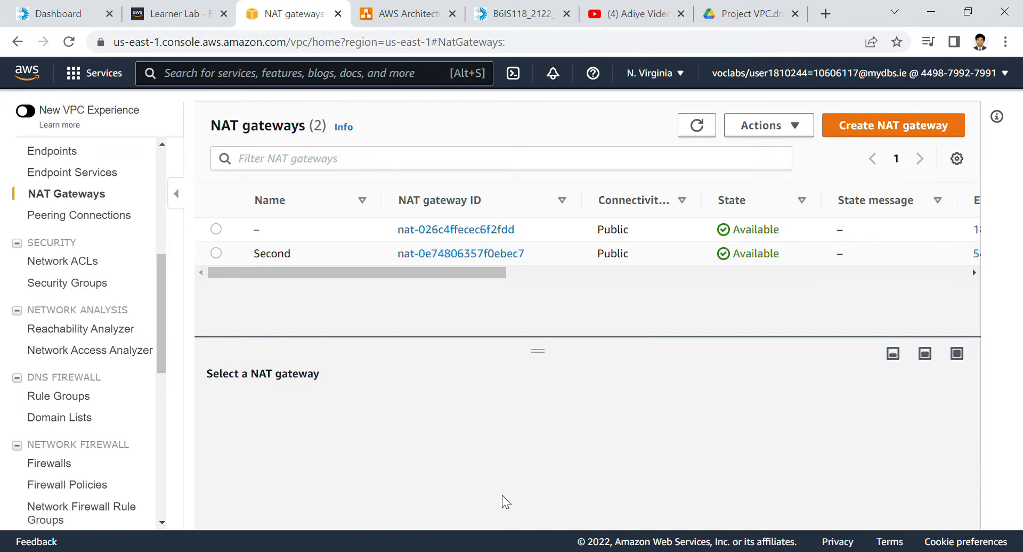
Select the NAT gateway named Second to show its details, and open the route tables list.
left_click(233, 256)
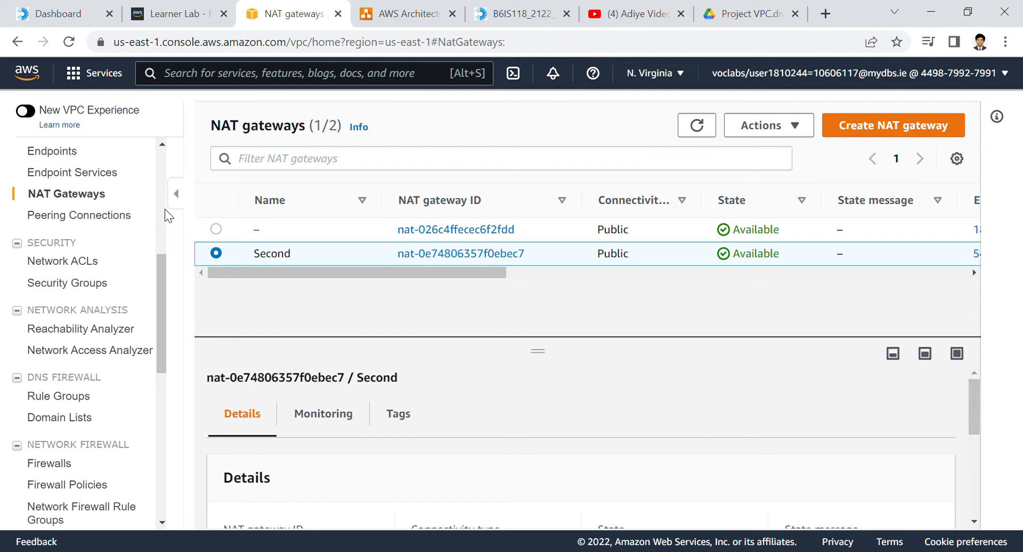
scroll(159, 215, "up", 5)
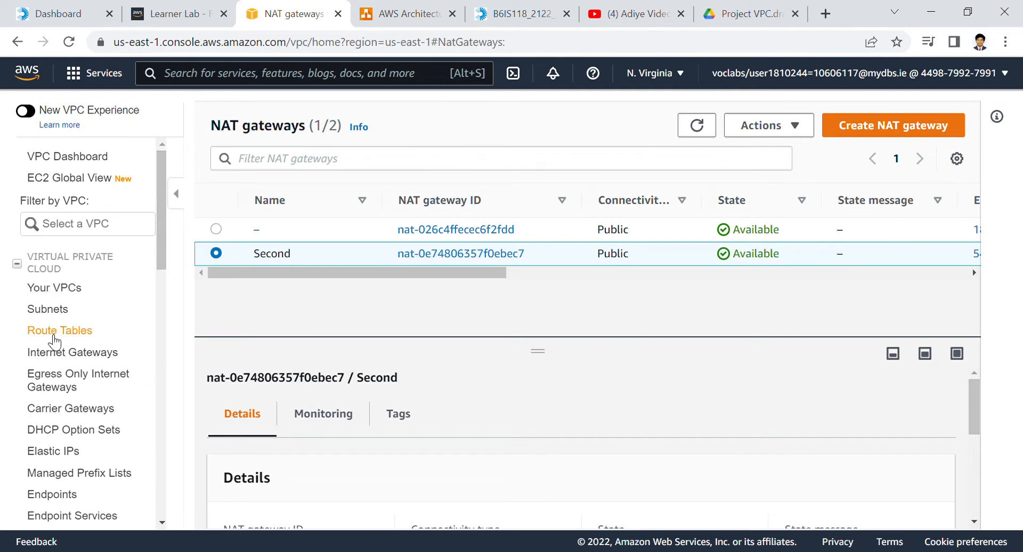
left_click(76, 333)
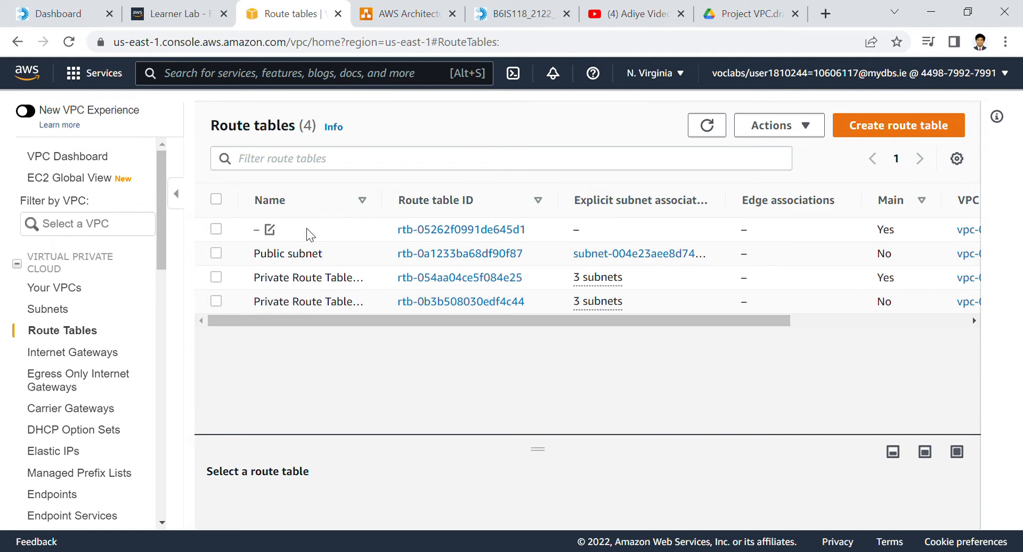
Select the Public subnet route table, open its name for editing, and cancel the edit.
left_click(235, 258)
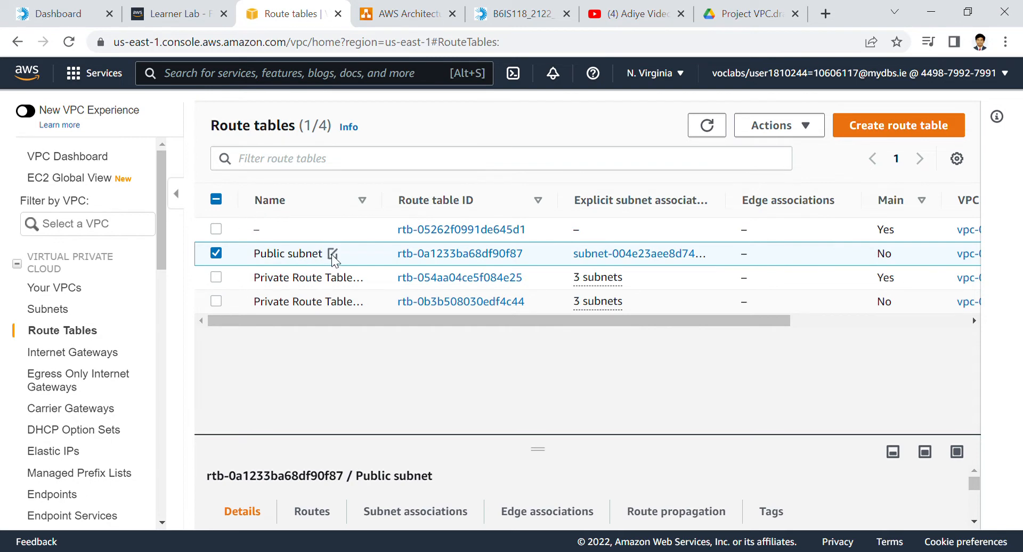
left_click(333, 253)
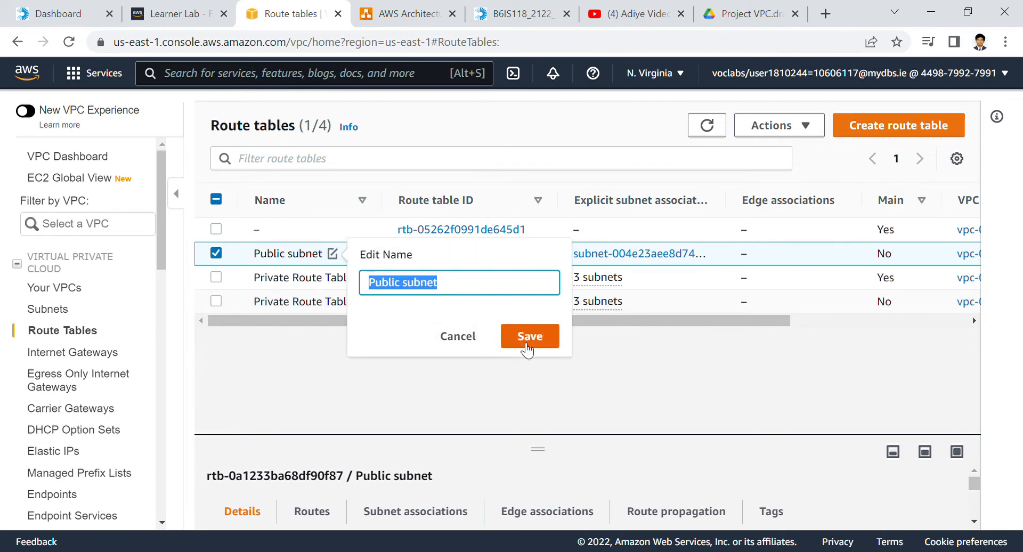
left_click(477, 339)
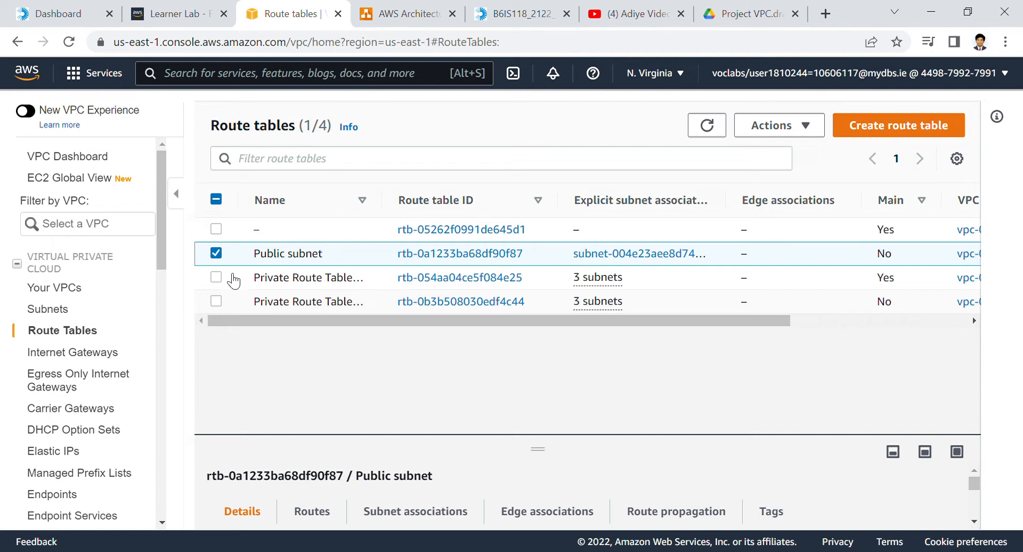
Select only Private Route Table Zone A and widen the Name column to show the full names.
left_click(217, 278)
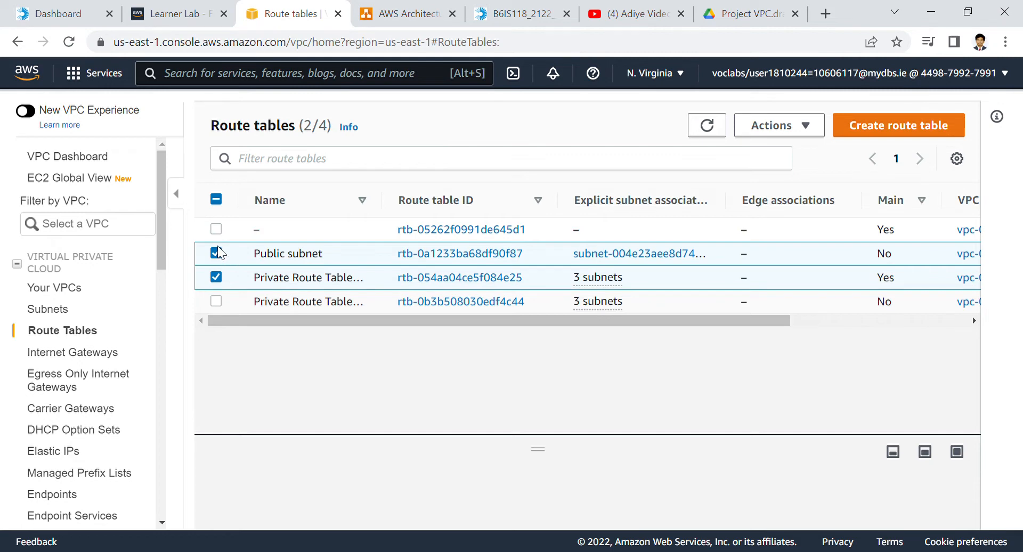
left_click(217, 254)
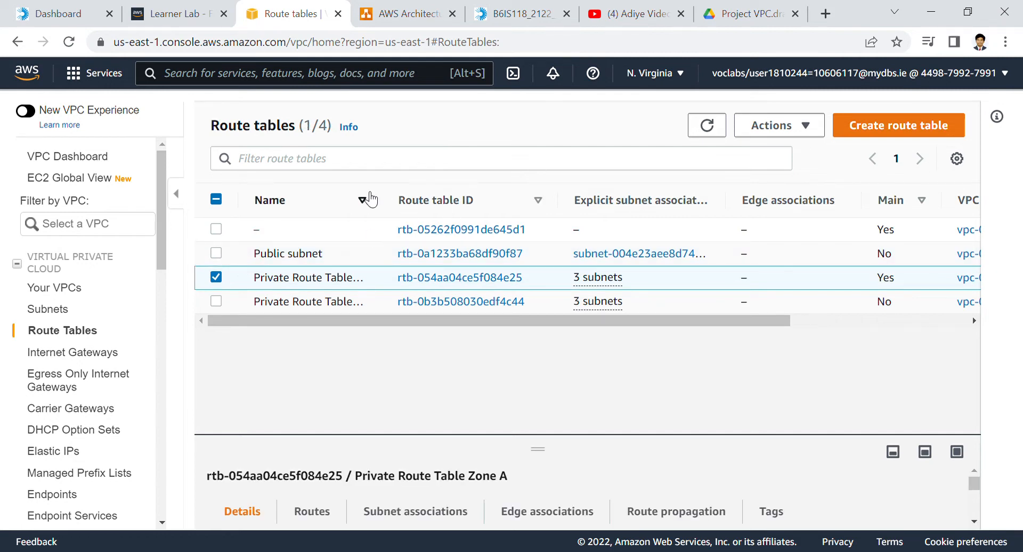
left_click_drag(391, 193, 435, 193)
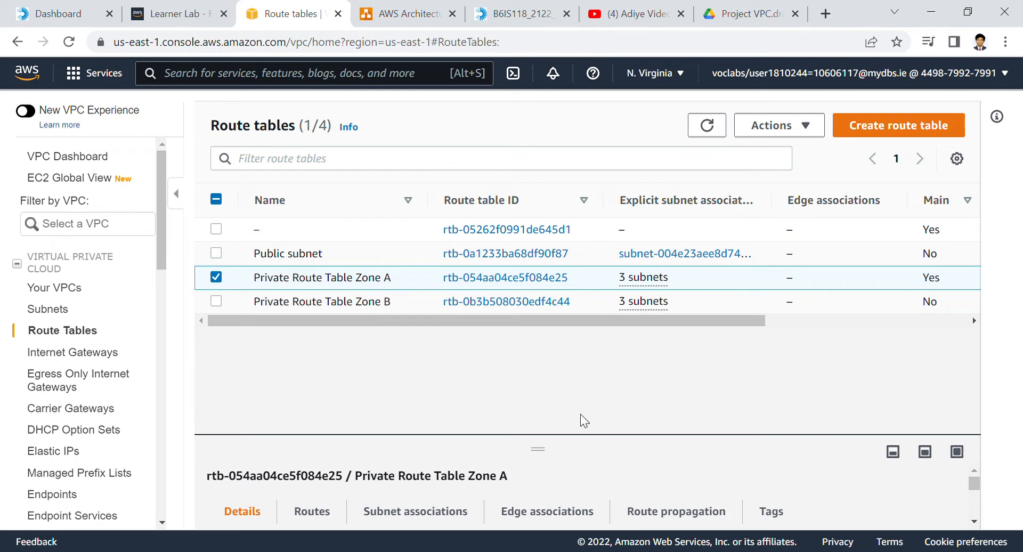
View the routes of Private Route Table Zone A.
scroll(586, 496, "down", 1)
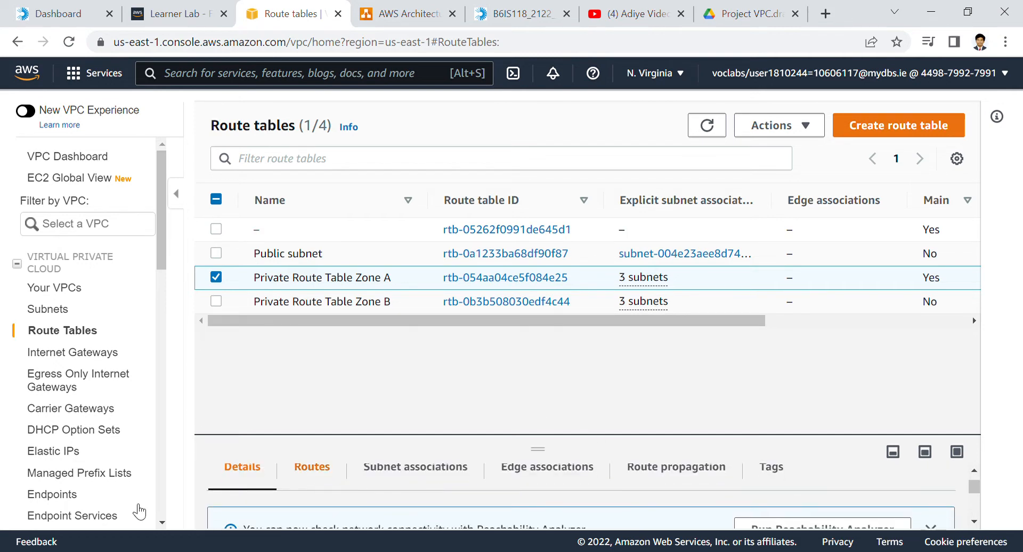
left_click(313, 469)
scroll(315, 478, "down", 4)
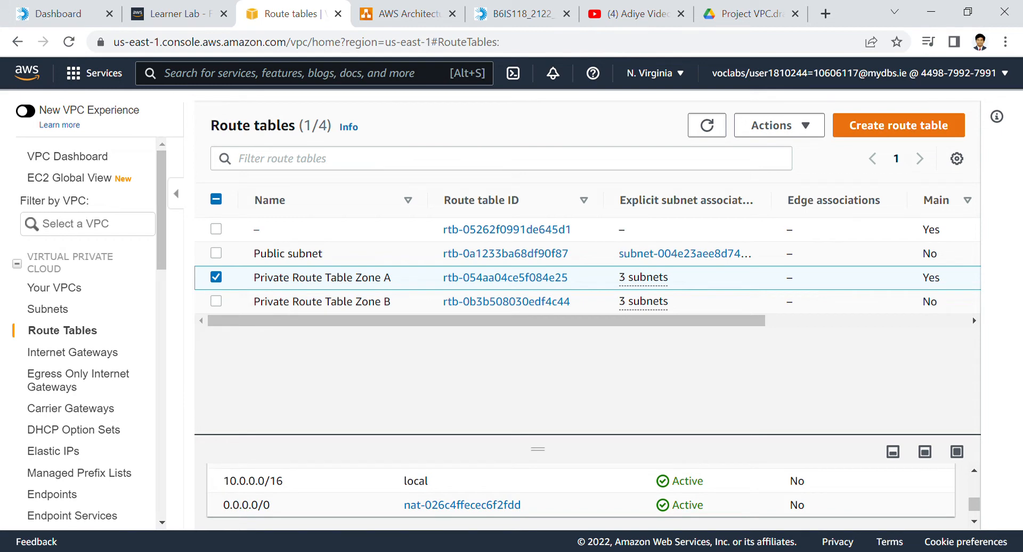
scroll(587, 496, "up", 3)
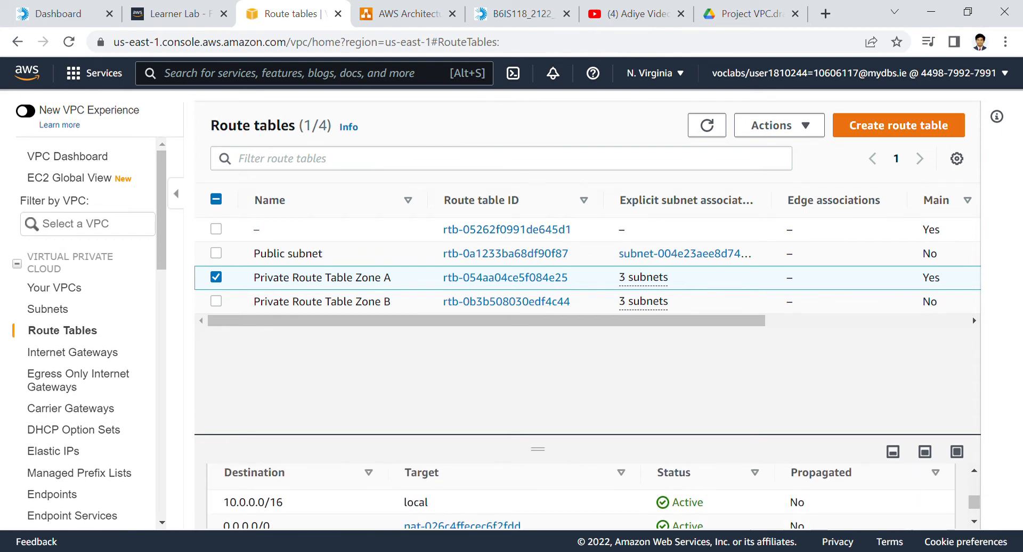
scroll(586, 490, "up", 2)
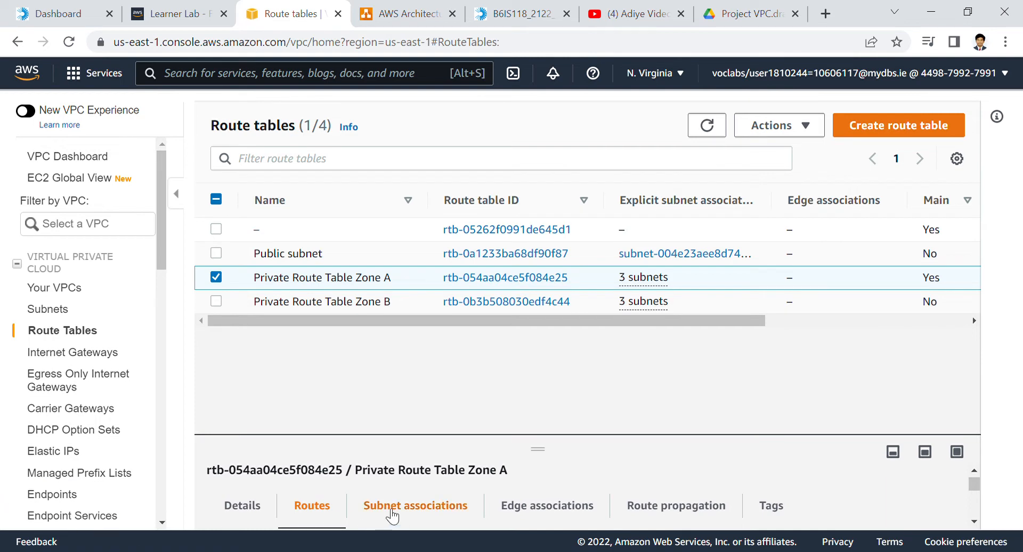
Open the subnet associations of Private Route Table Zone A for editing, review the selected subnets, and cancel the edit.
left_click(409, 509)
scroll(409, 509, "down", 3)
left_click(856, 469)
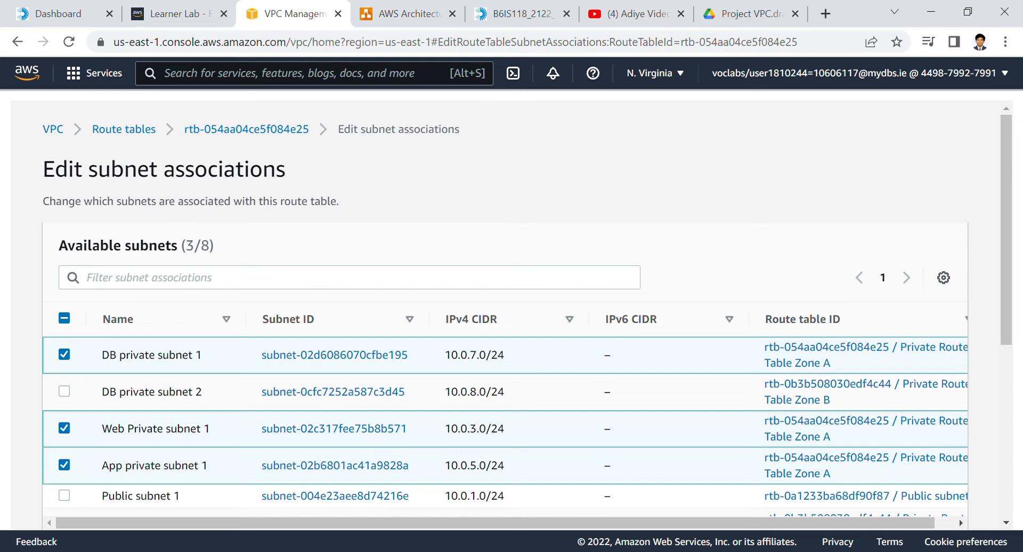
scroll(505, 309, "down", 2)
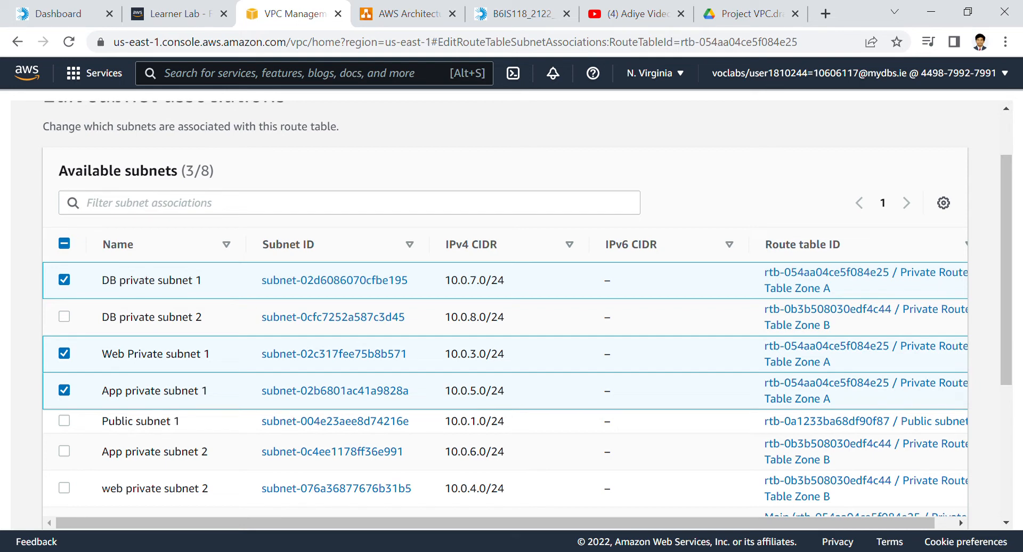
scroll(512, 315, "down", 5)
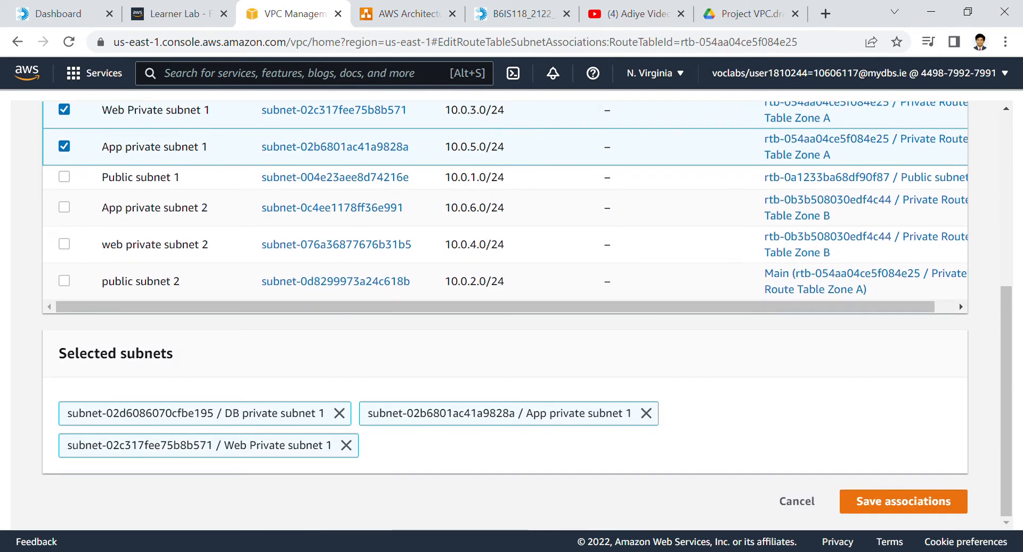
left_click(797, 501)
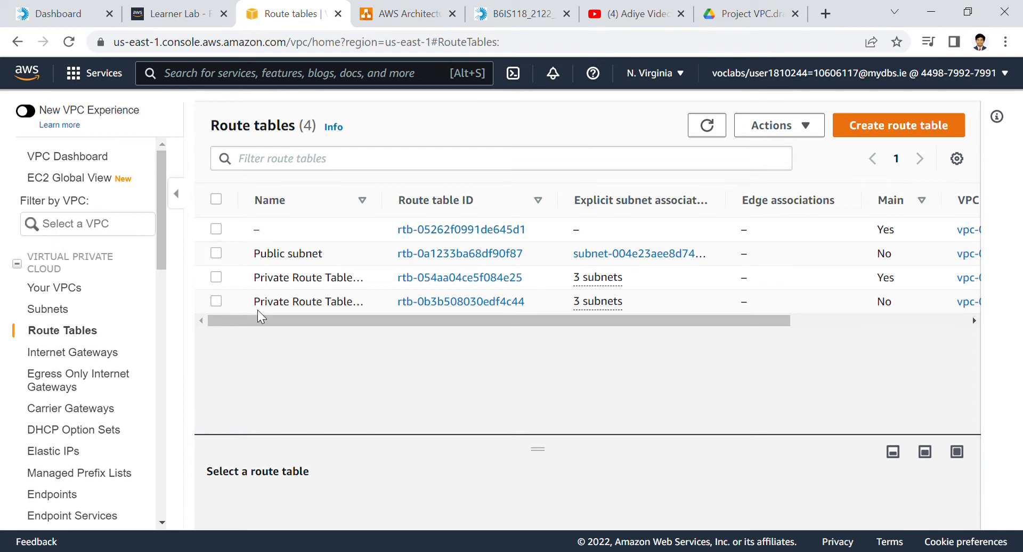
Select Private Route Table Zone B, widen the Name column, and view the table's routes.
left_click(233, 307)
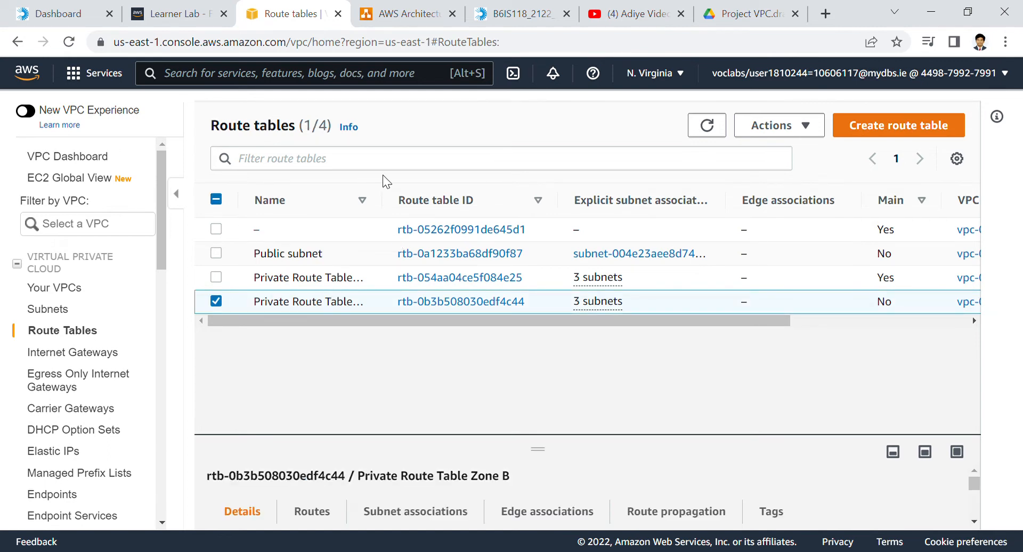
left_click_drag(388, 195, 430, 194)
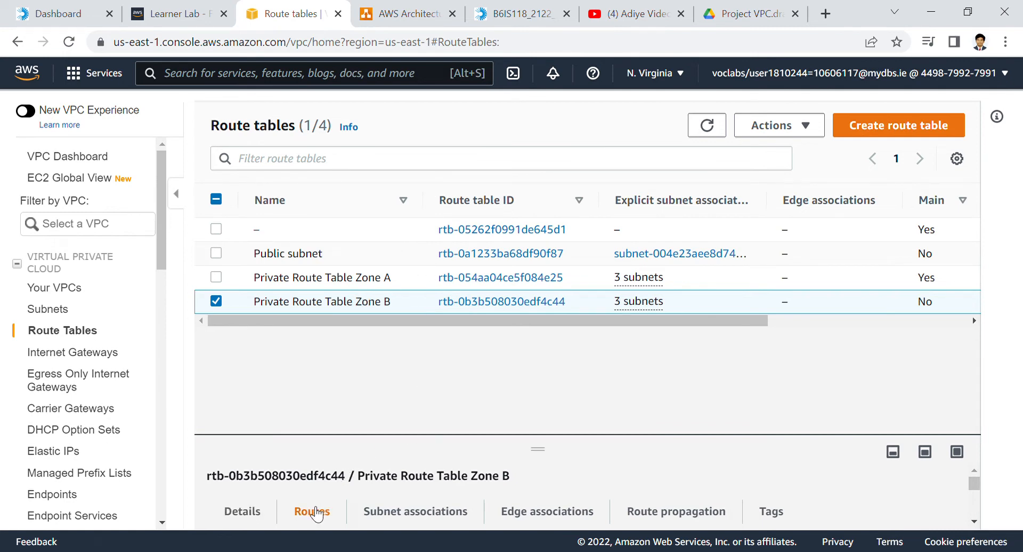
left_click(314, 511)
scroll(317, 495, "down", 5)
scroll(300, 512, "up", 5)
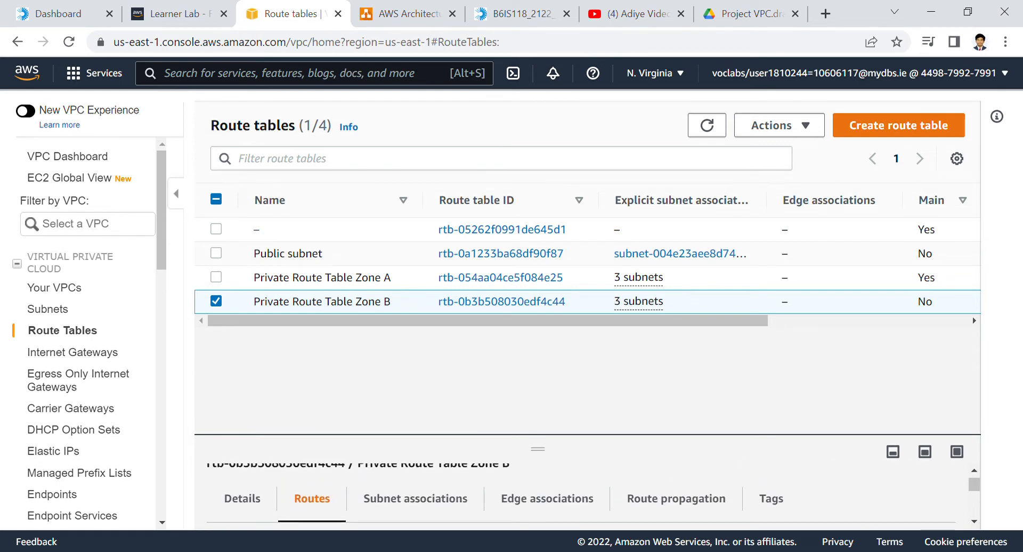
Open the subnet associations of Private Route Table Zone B for editing, review the available and selected subnets, and cancel the edit.
left_click(407, 501)
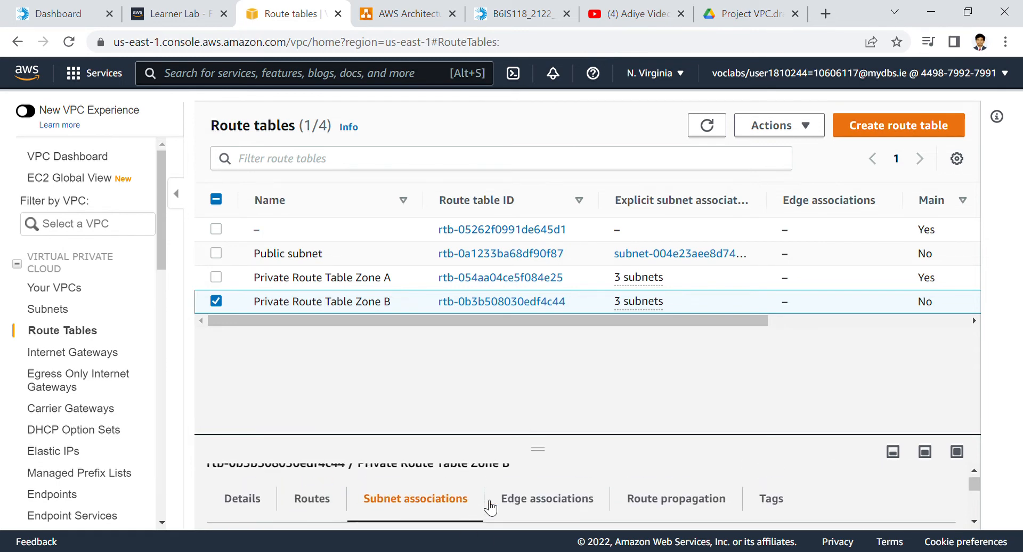
scroll(639, 506, "down", 1)
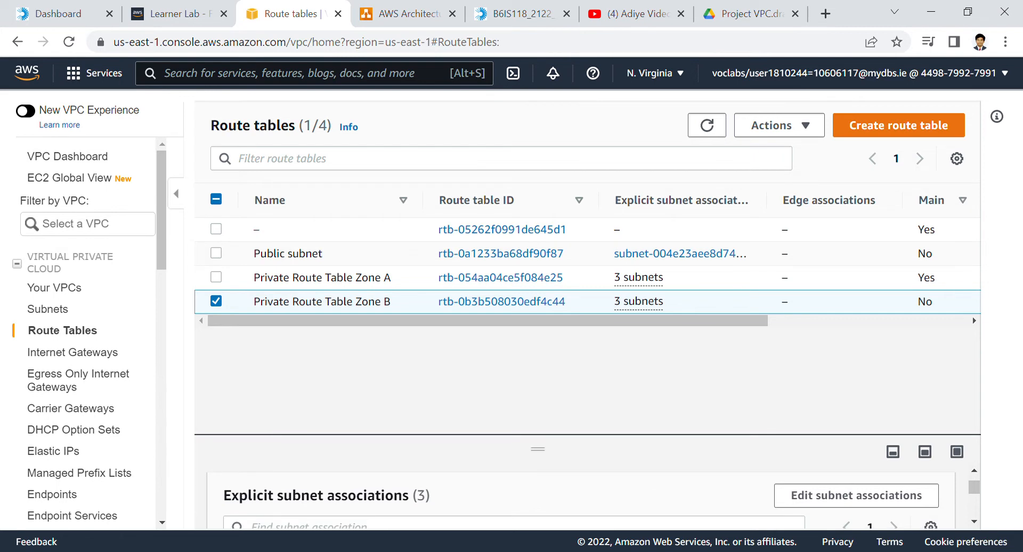
left_click(807, 504)
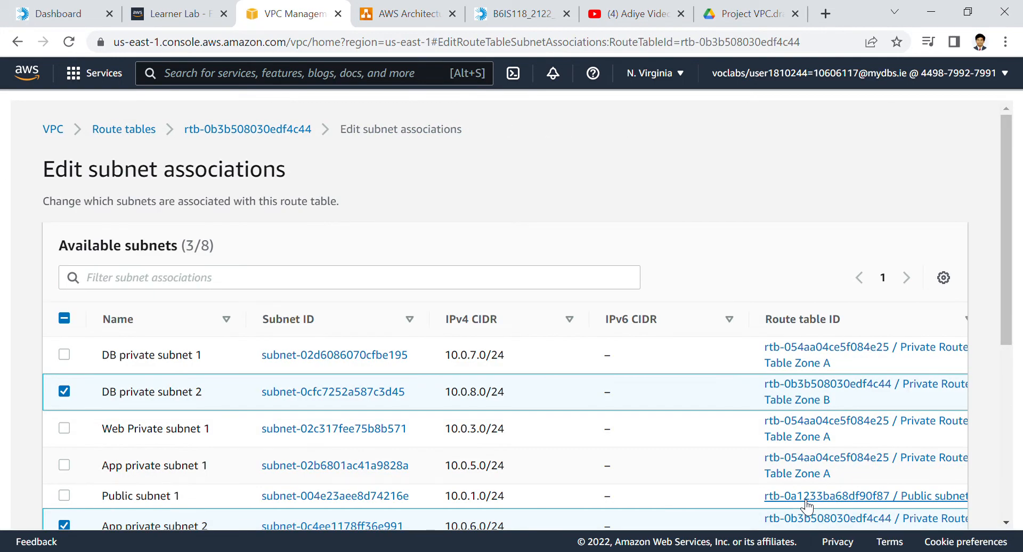
scroll(808, 507, "down", 1)
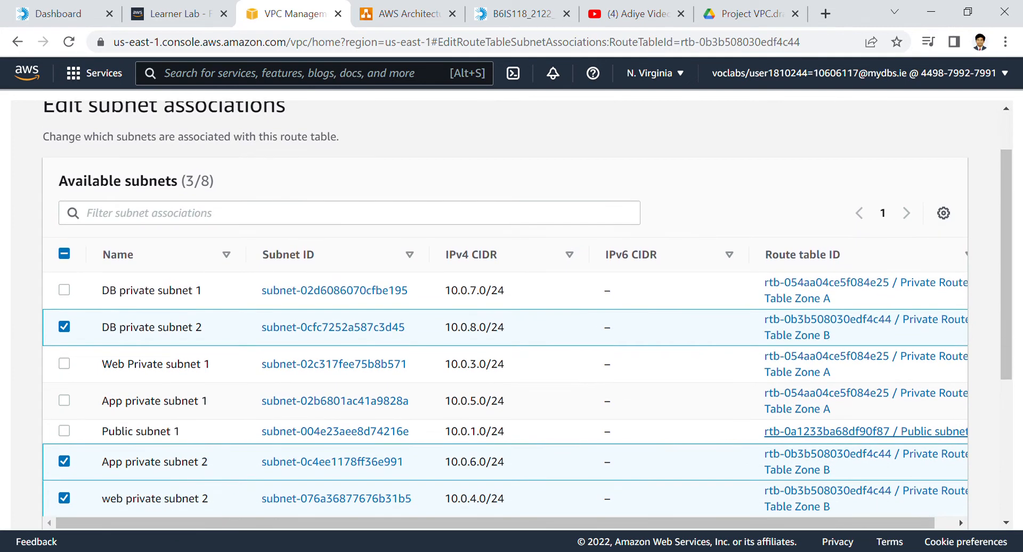
scroll(511, 315, "down", 1)
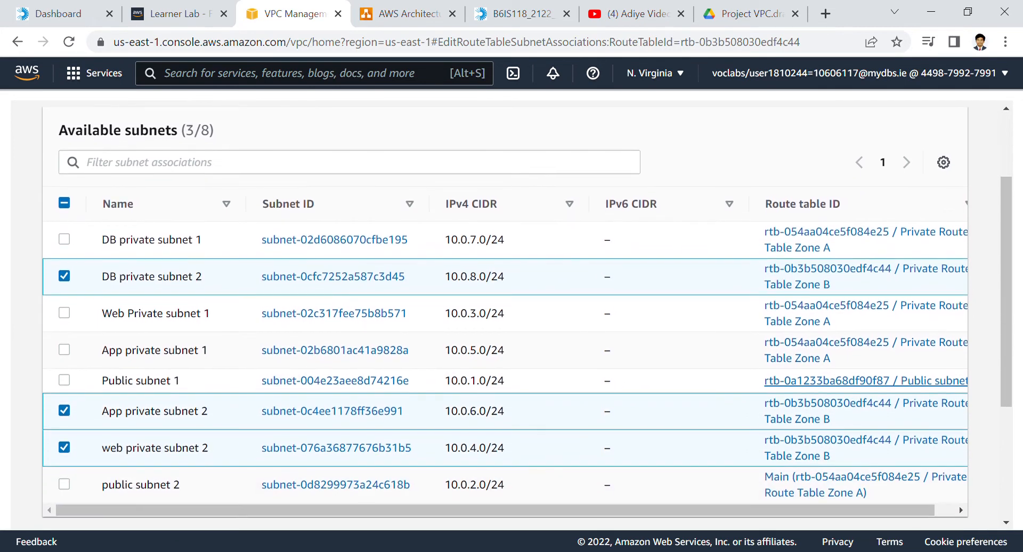
scroll(512, 314, "down", 4)
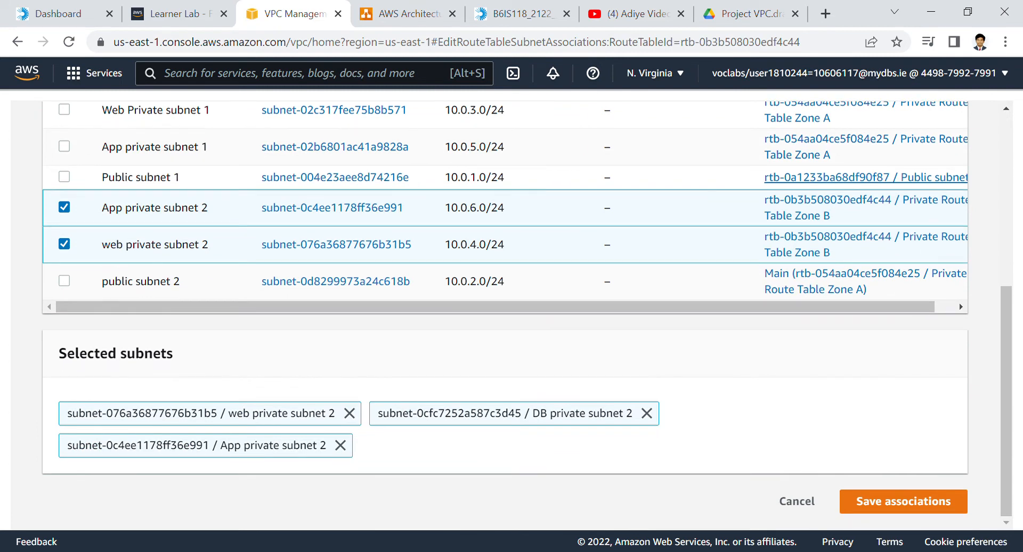
left_click(797, 502)
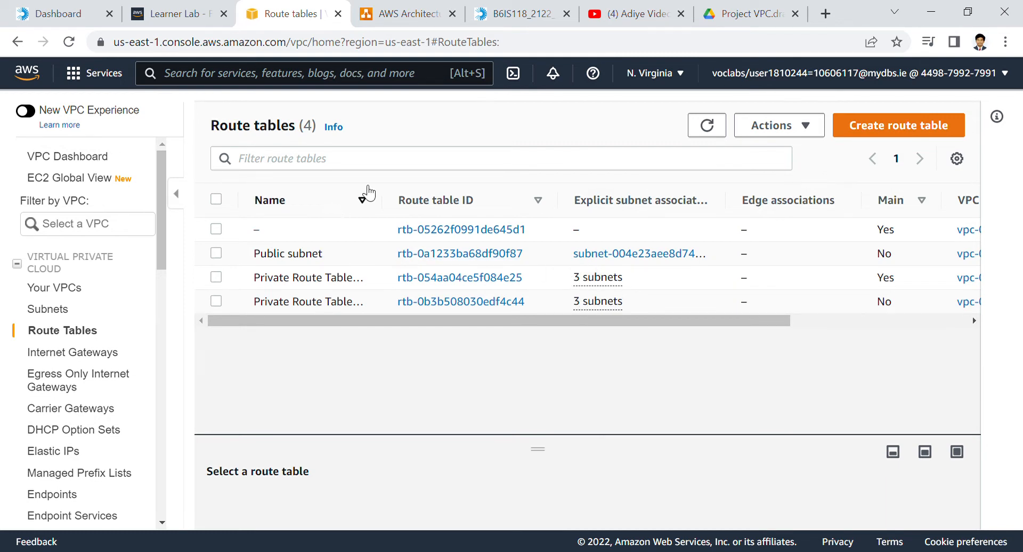
Widen the Name column of the route tables, then open the form for creating a route table, review its settings, and cancel it.
left_click_drag(392, 191, 426, 188)
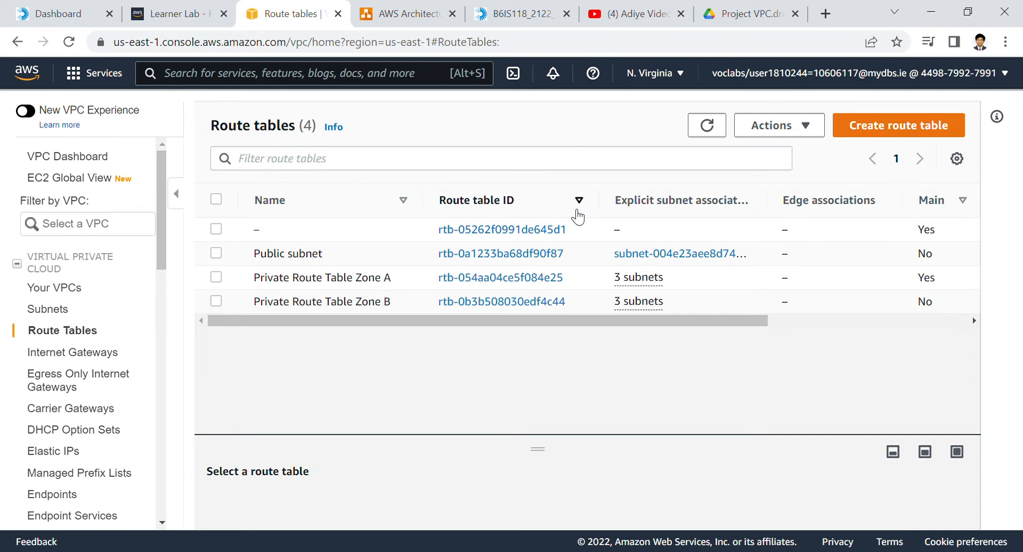
left_click(874, 130)
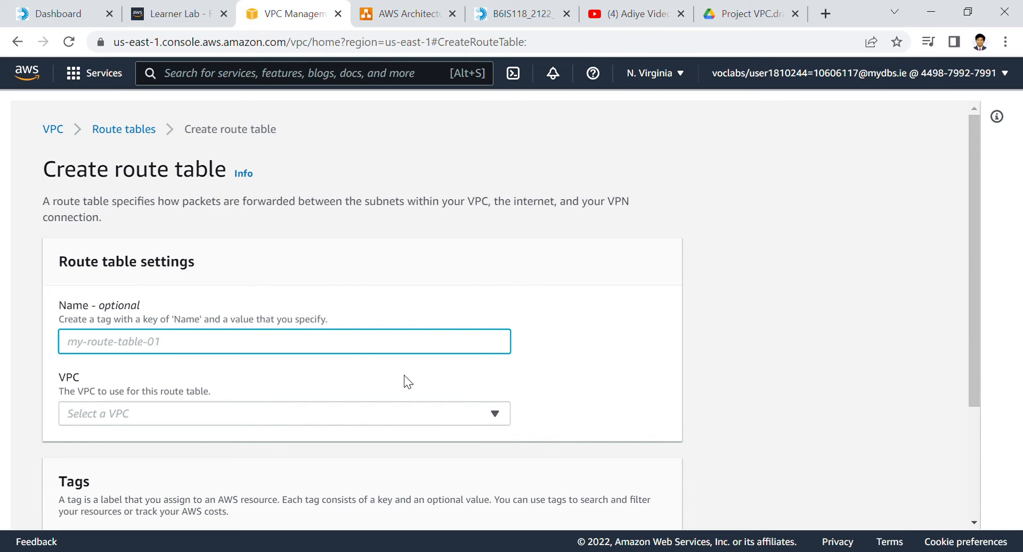
scroll(408, 381, "down", 3)
scroll(407, 381, "up", 3)
scroll(506, 341, "down", 3)
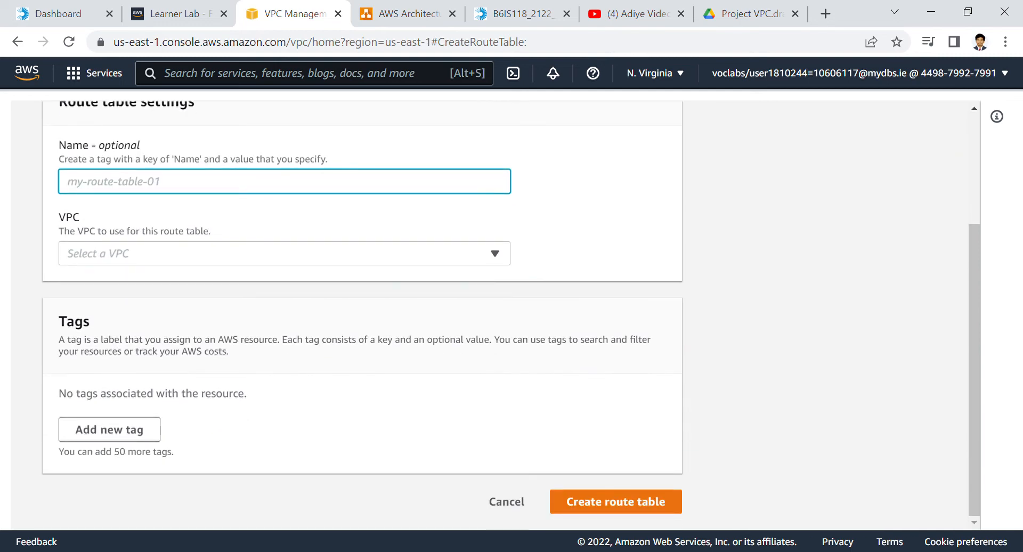
left_click(507, 501)
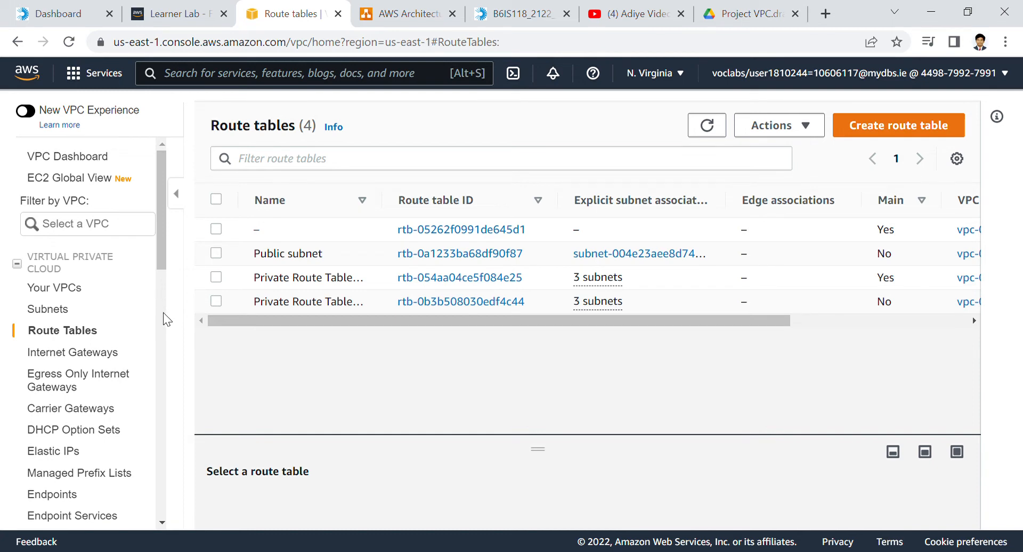
View the list of security groups in the VPC console.
scroll(165, 317, "down", 5)
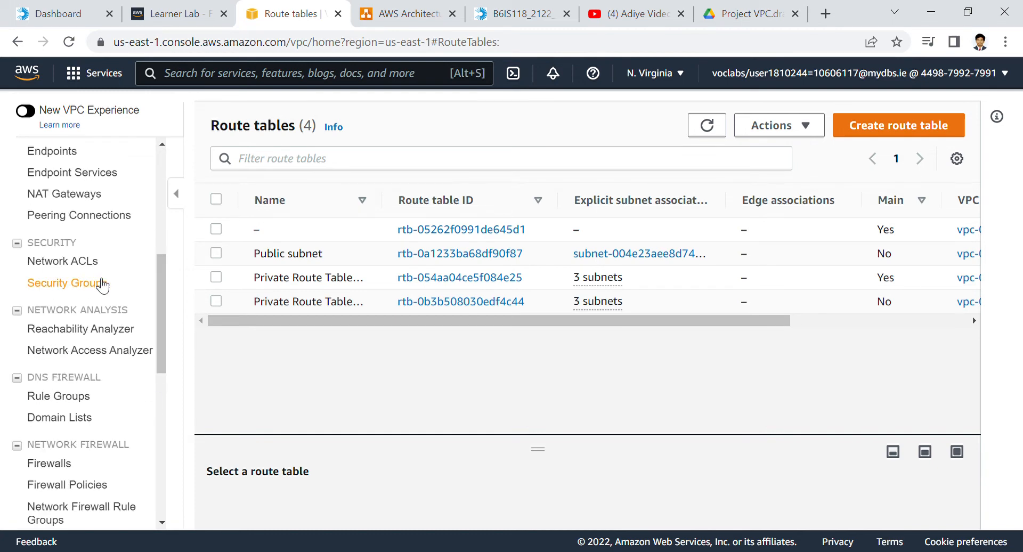
left_click(93, 290)
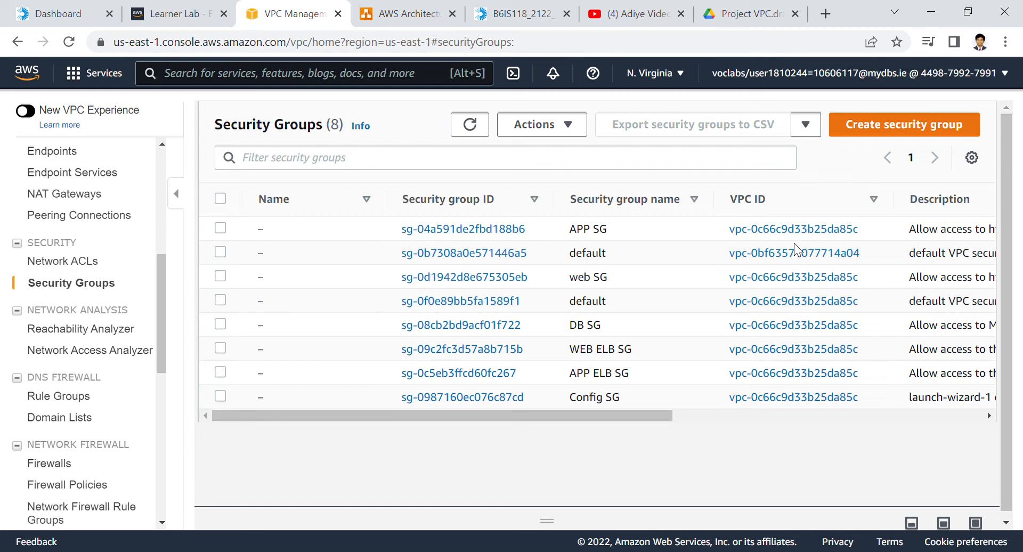
Search for ec2, open the EC2 service's instances list, and enlarge the list area to show every instance.
left_click(415, 82)
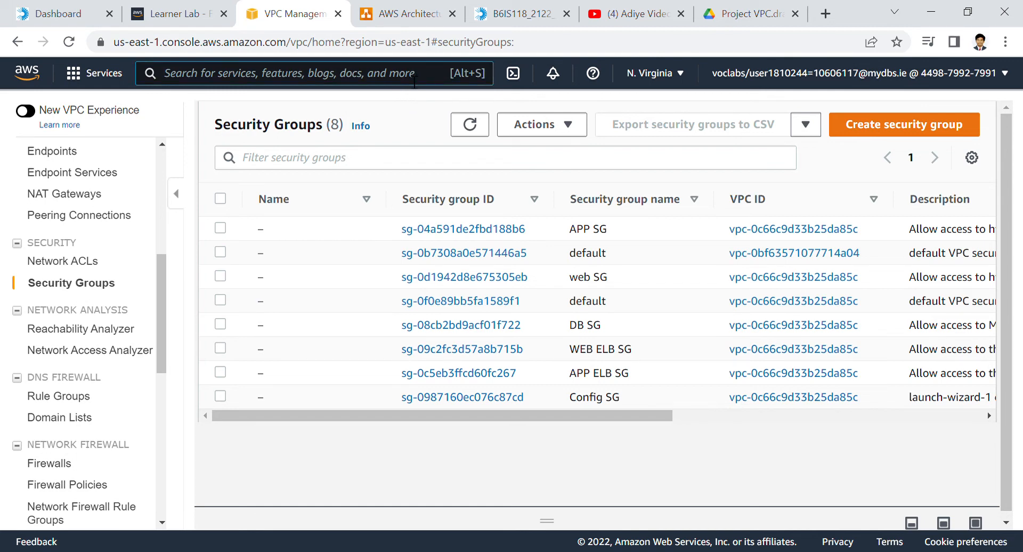
type("ec2")
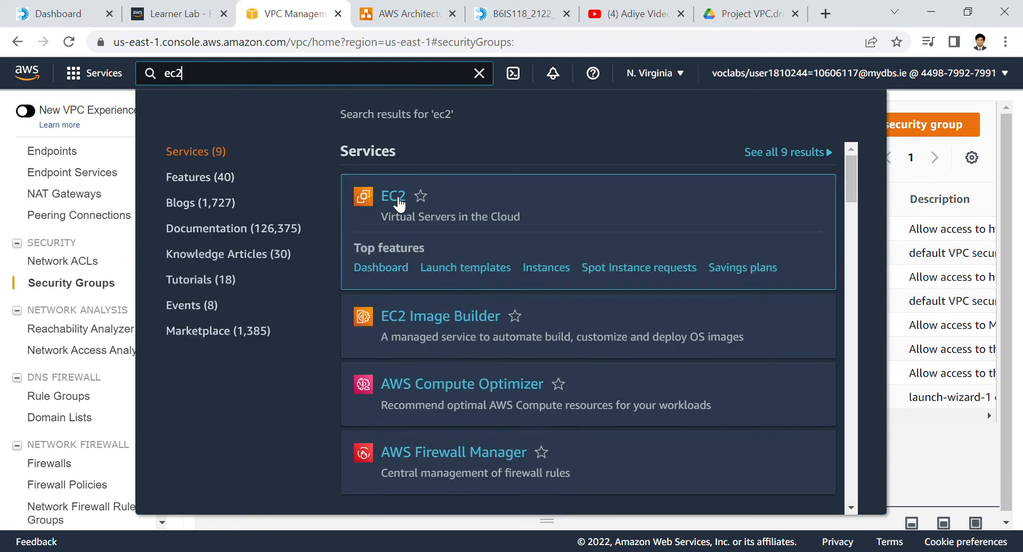
left_click(401, 202)
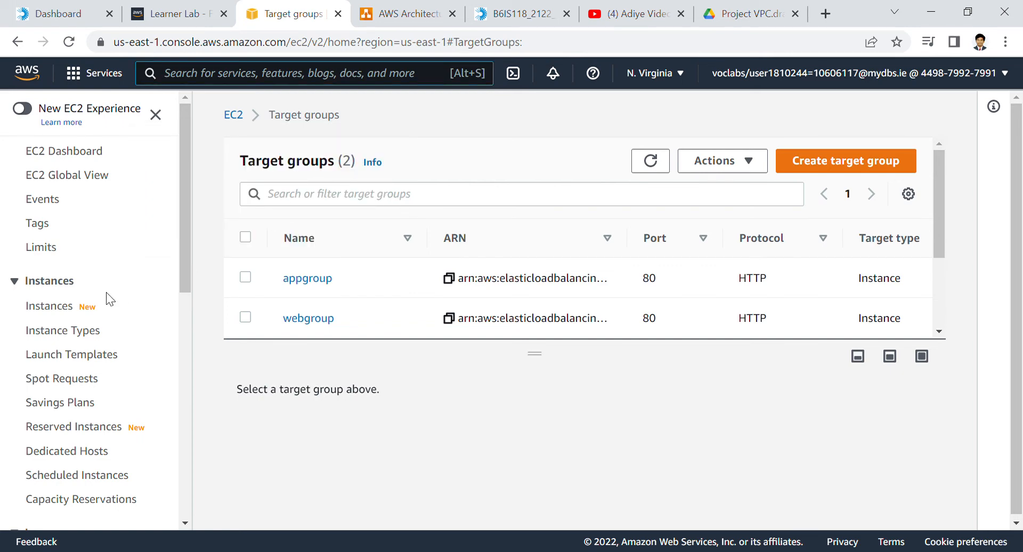
left_click(49, 305)
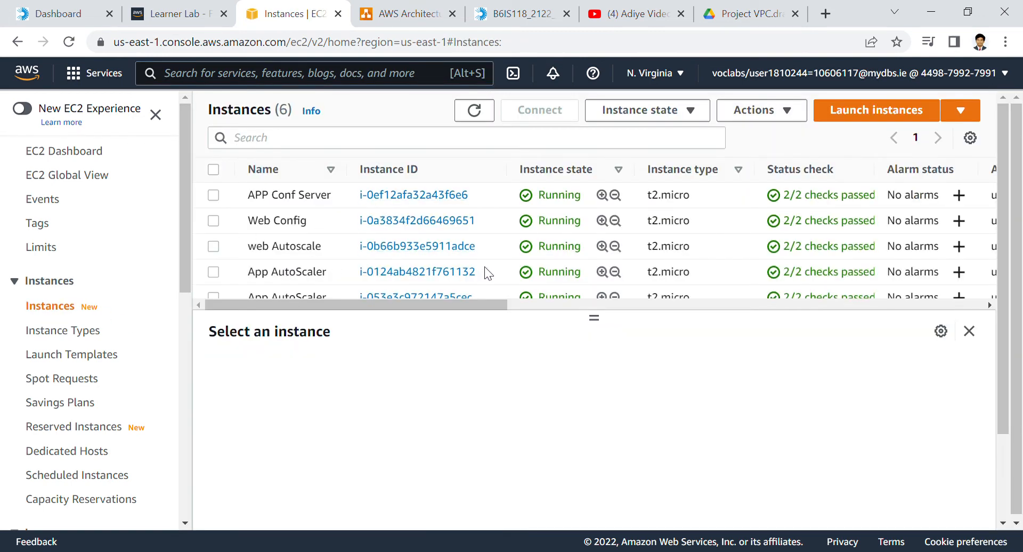
left_click_drag(595, 324, 608, 376)
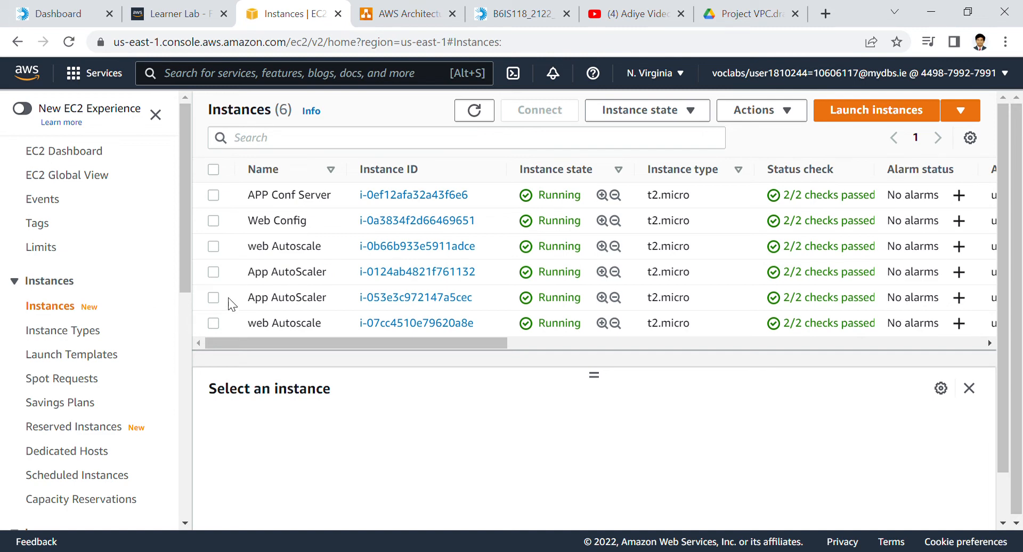
Select only the Web Config instance and copy its public IPv4 address from the instance details.
left_click(225, 204)
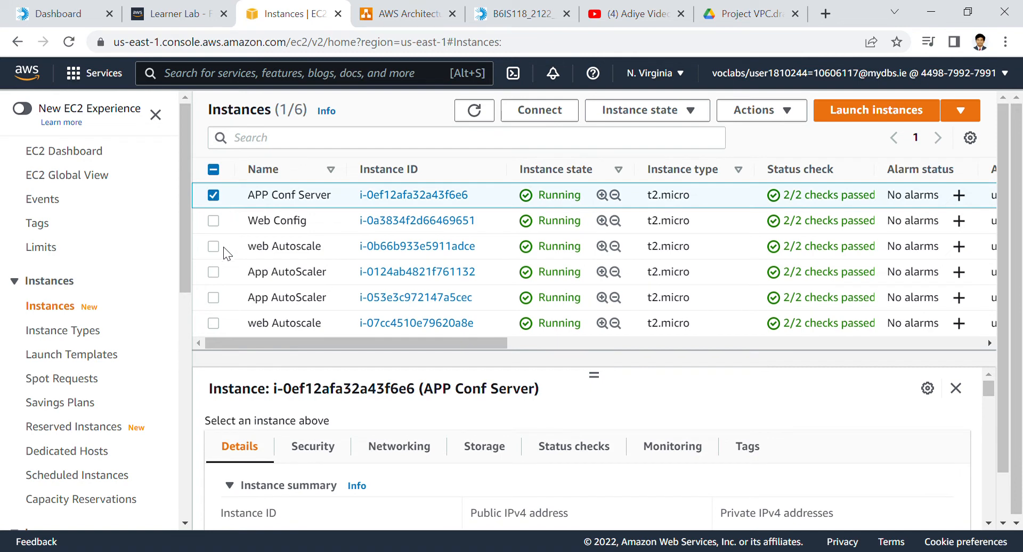
left_click(229, 216)
left_click(222, 203)
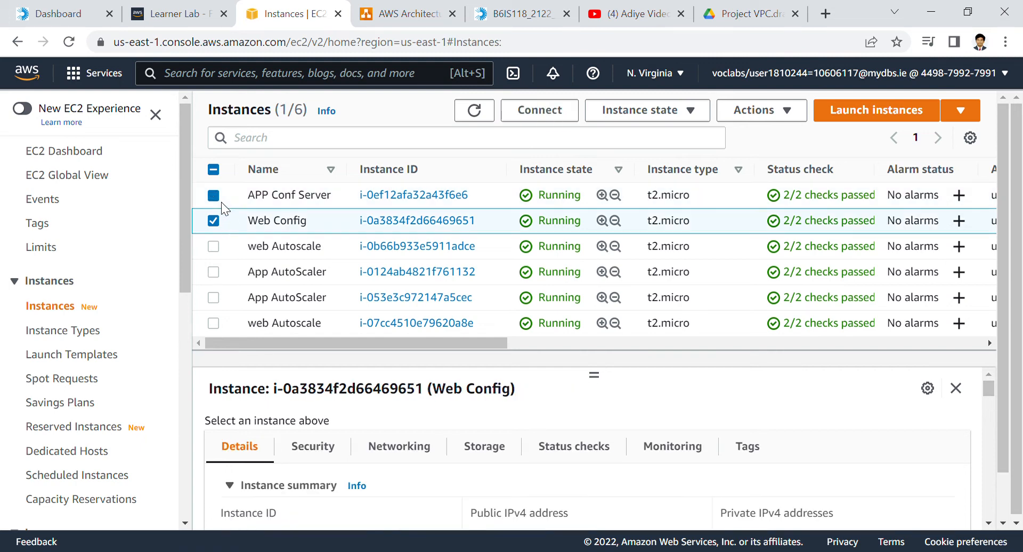
scroll(471, 483, "down", 2)
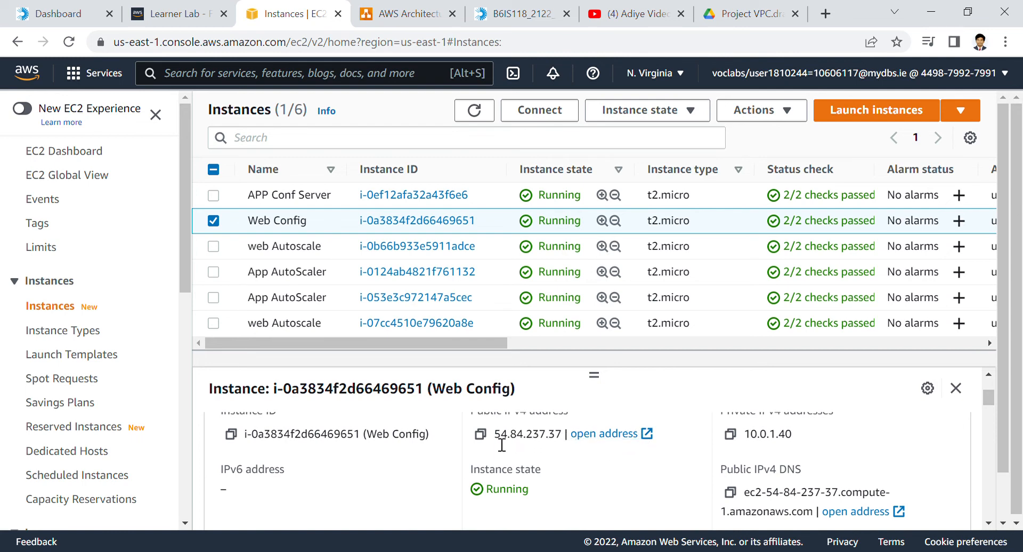
left_click(482, 434)
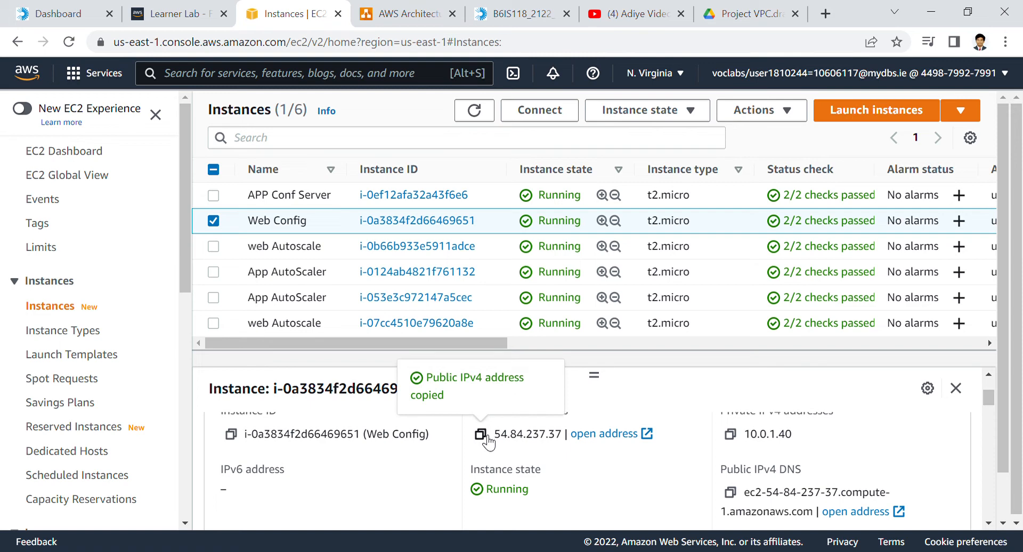
Open the Web Config instance's copied address 54.84.237.37 in a new browser tab, view the page, and close the tab.
left_click(826, 15)
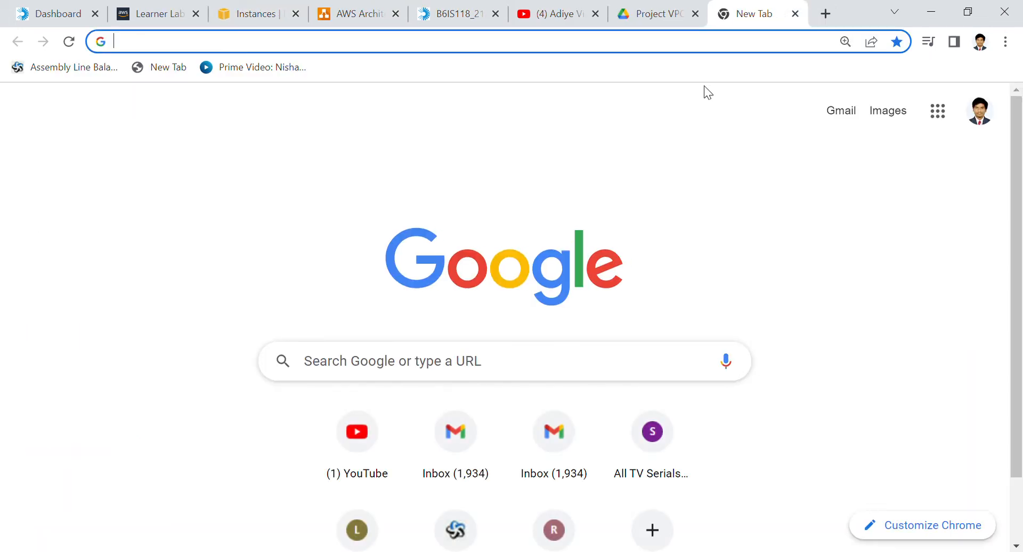
key("ctrl+v")
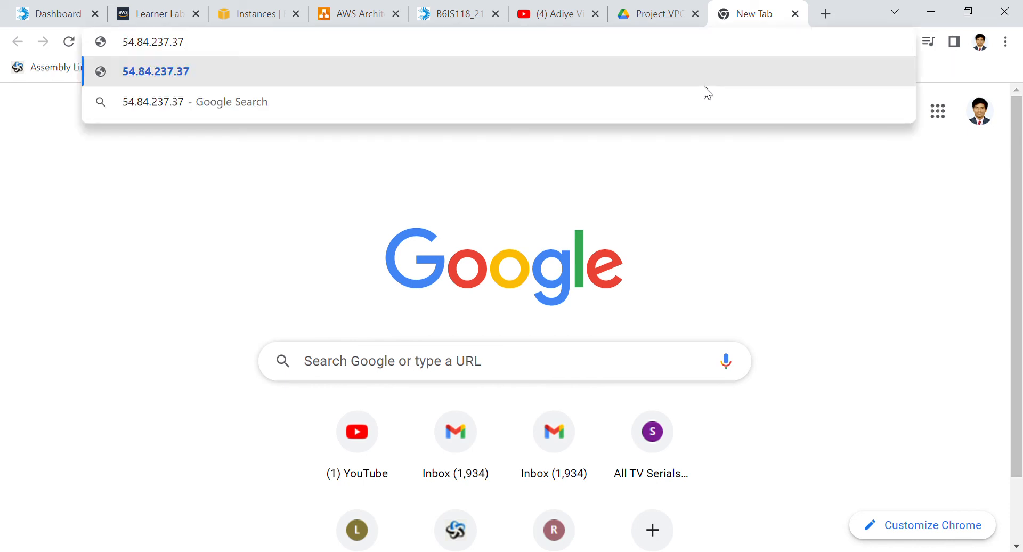
key("Return")
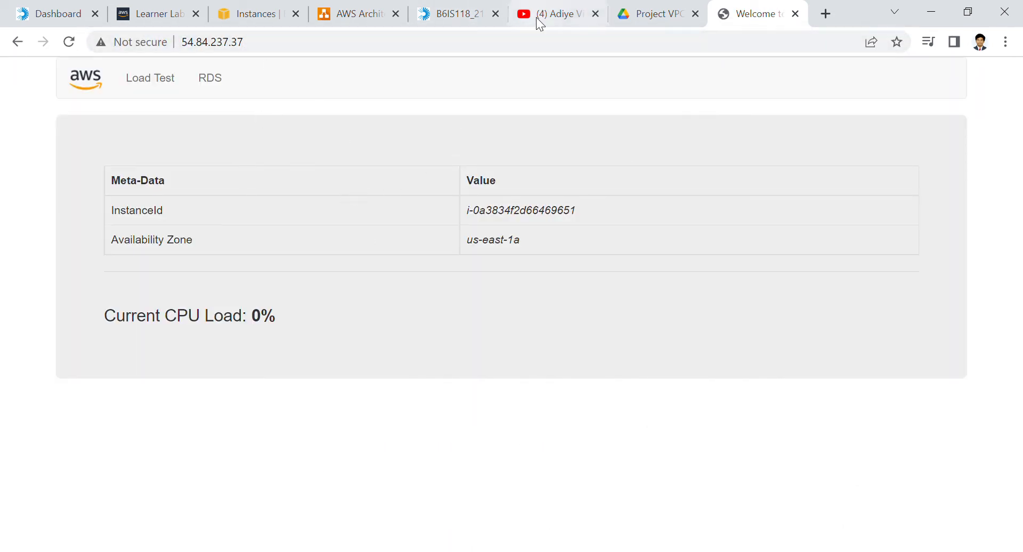
left_click(796, 14)
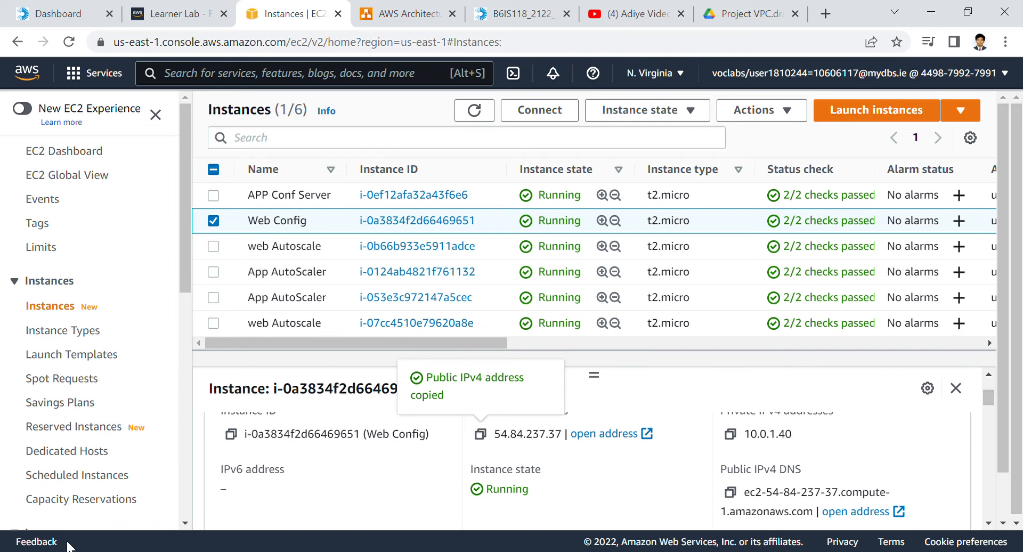
View the EC2 load balancers list and the launch configurations list.
left_click(184, 417)
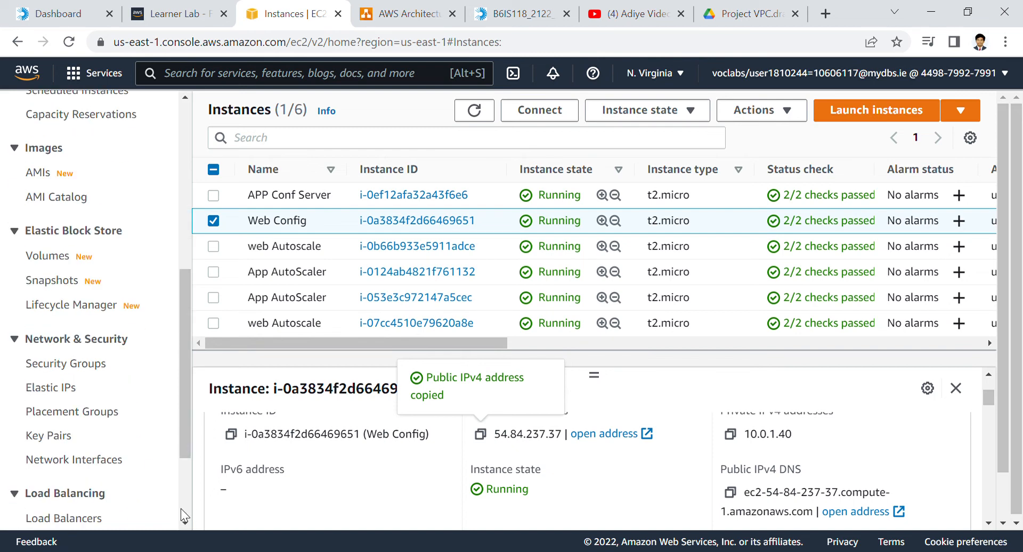
left_click(84, 521)
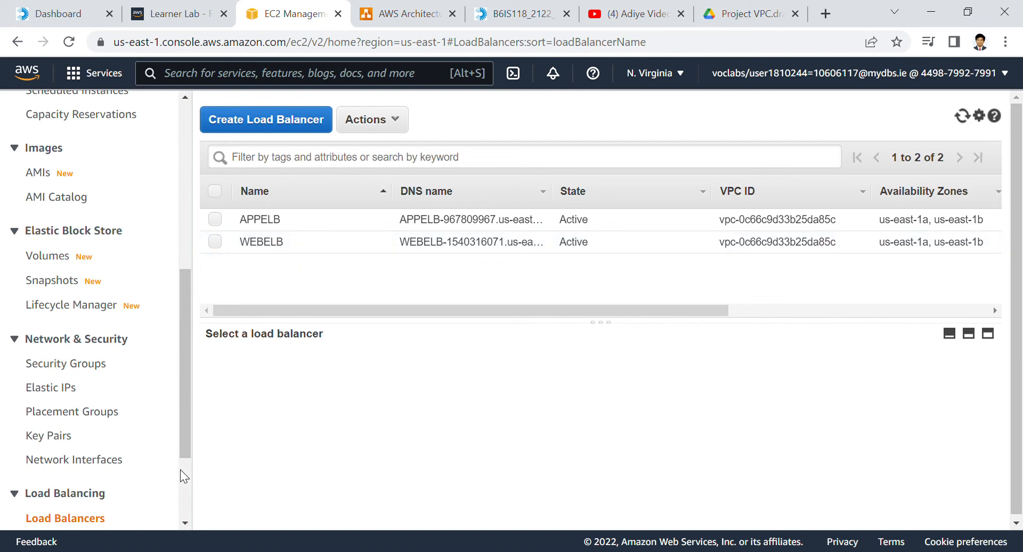
scroll(181, 470, "down", 3)
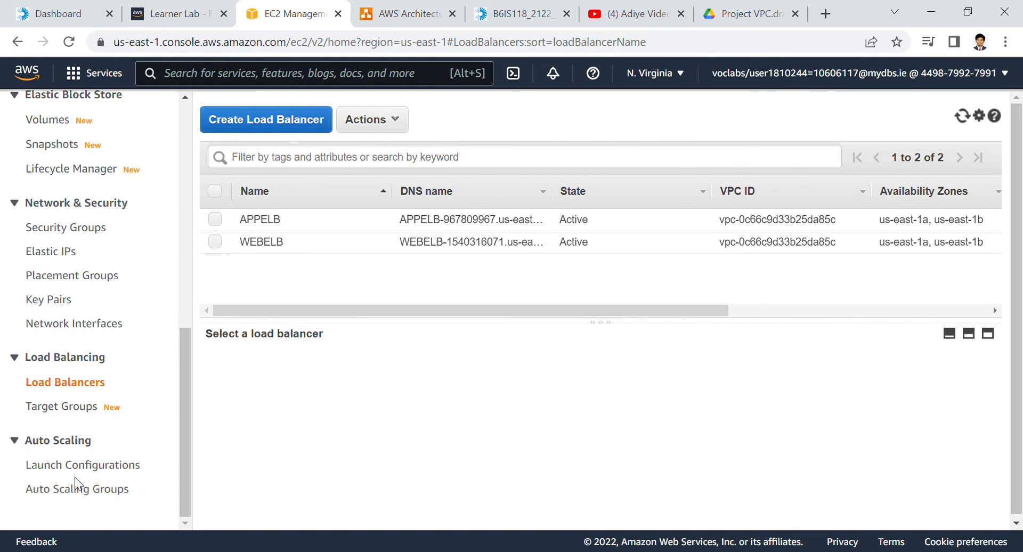
left_click(95, 465)
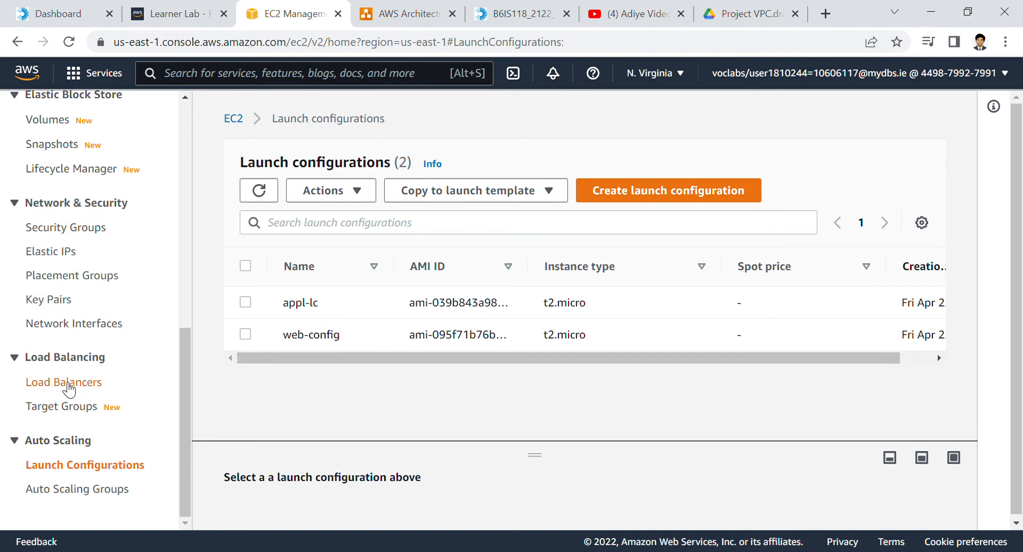
Return to the load balancers, select WEBELB, and copy its DNS name.
left_click(69, 383)
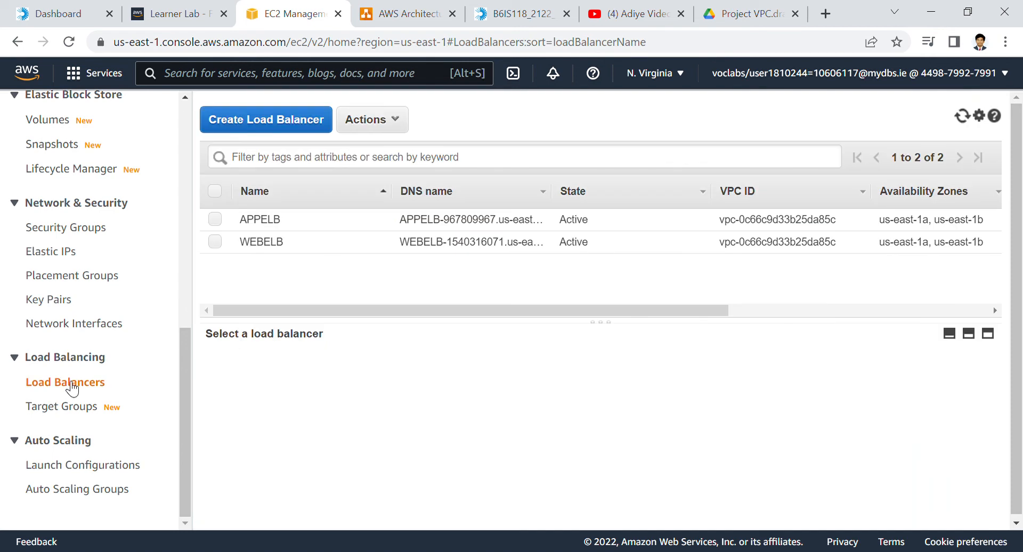
left_click(215, 241)
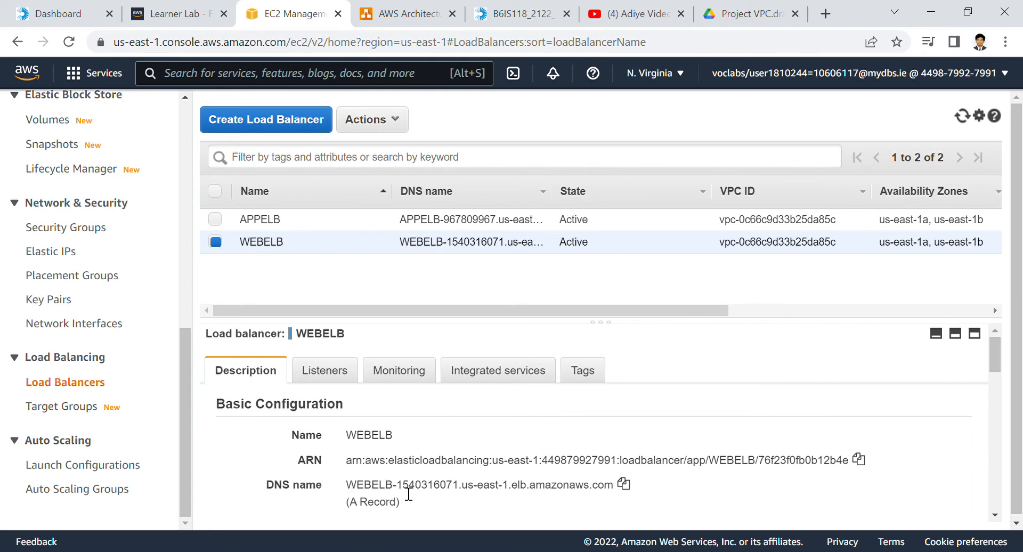
left_click(624, 485)
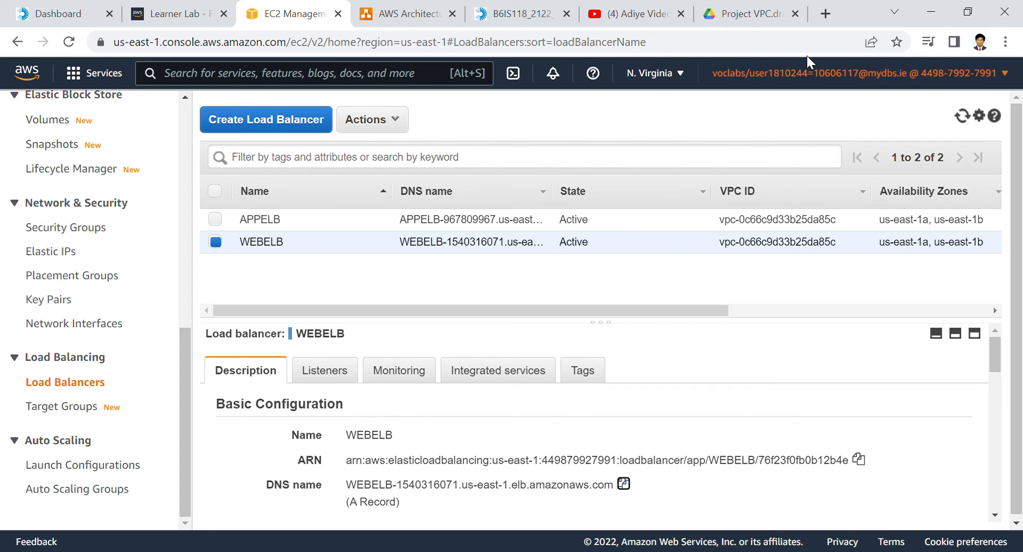
Load the copied WEBELB DNS name in a new browser tab.
left_click(825, 20)
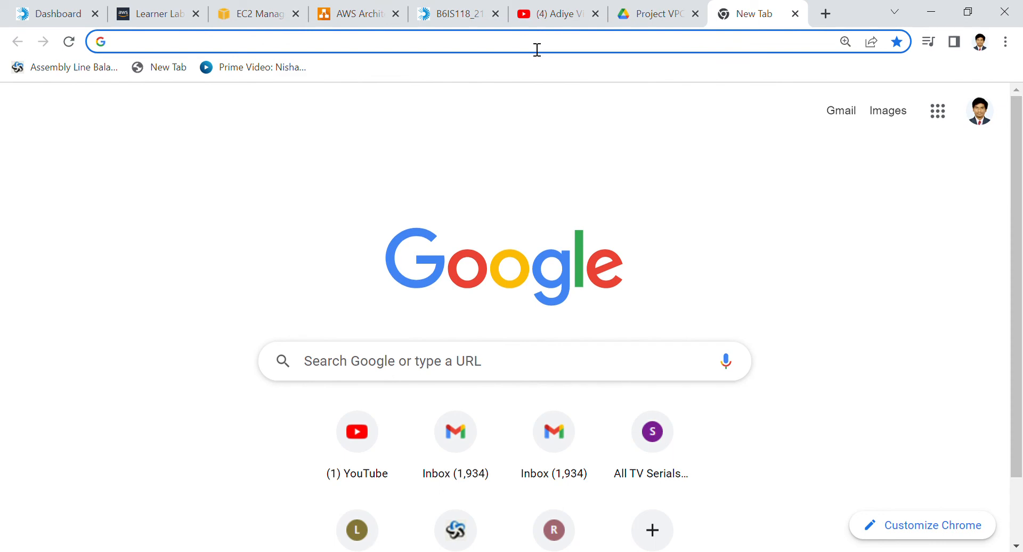
key("ctrl+v")
key("Return")
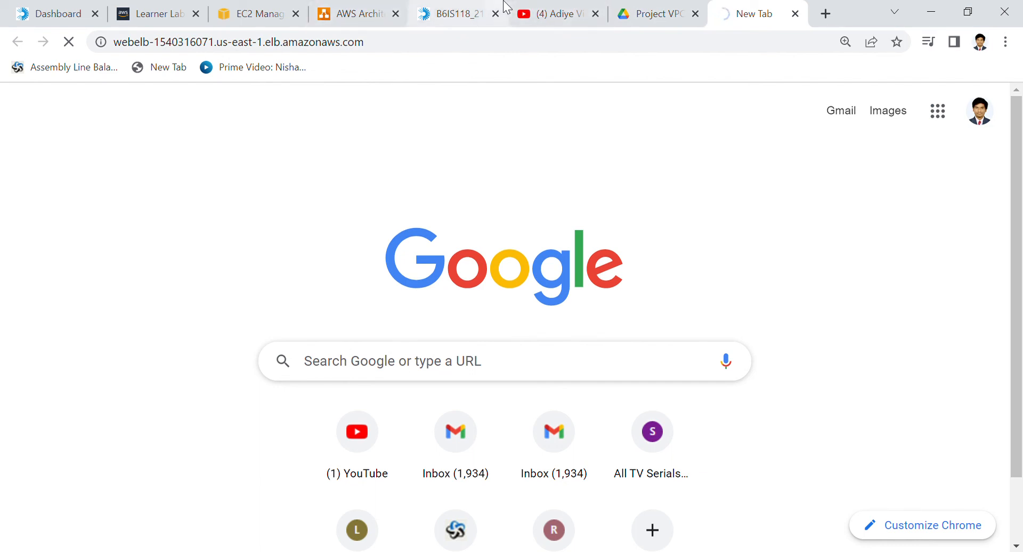
On the page served through WEBELB, view the RDS form, run the Load Test, and return to the instance metadata home page.
left_click(229, 13)
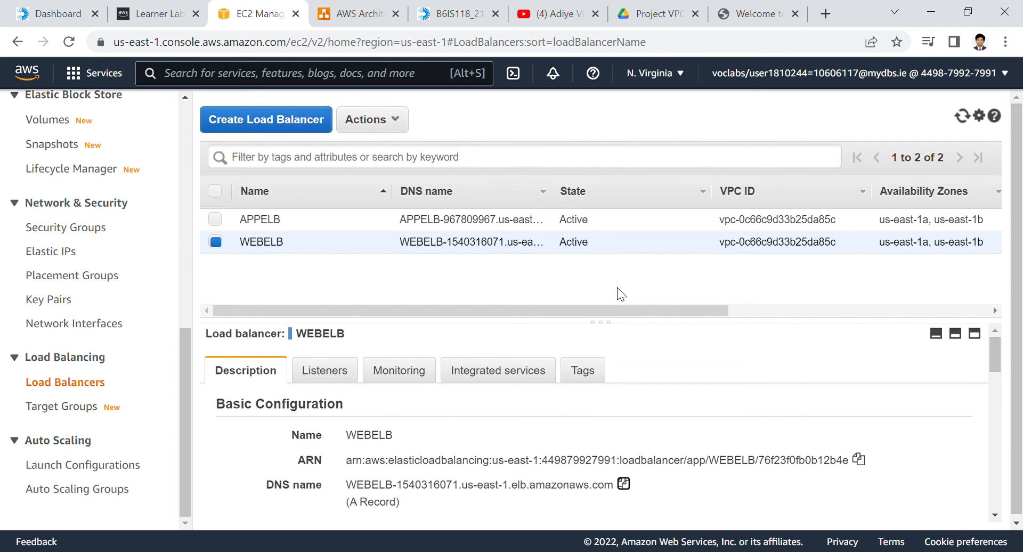
left_click(756, 13)
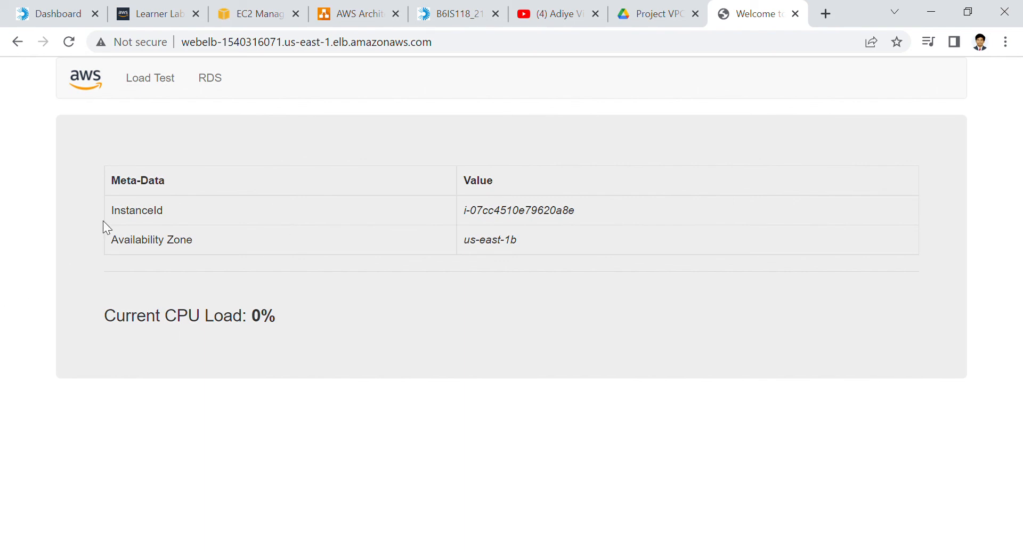
left_click(218, 94)
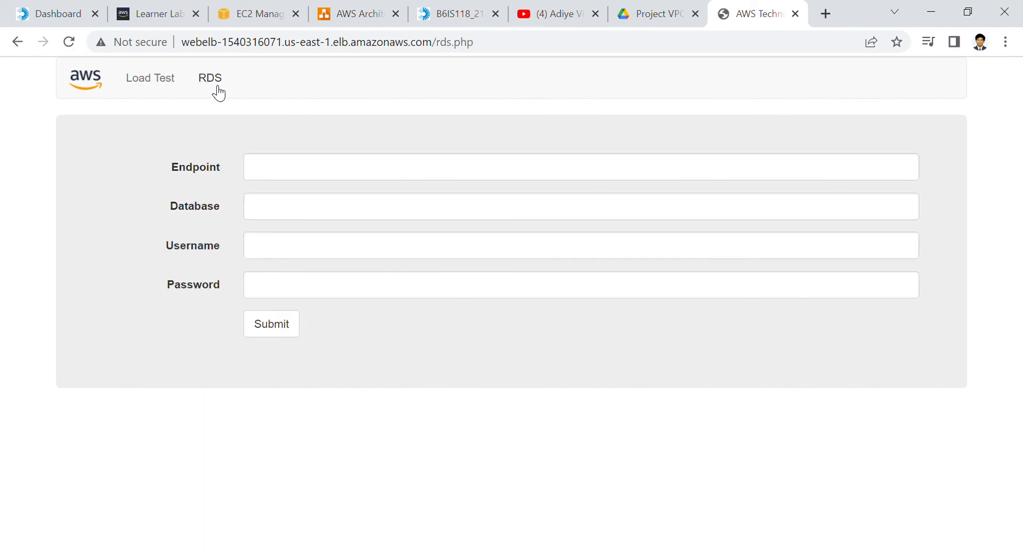
left_click(161, 88)
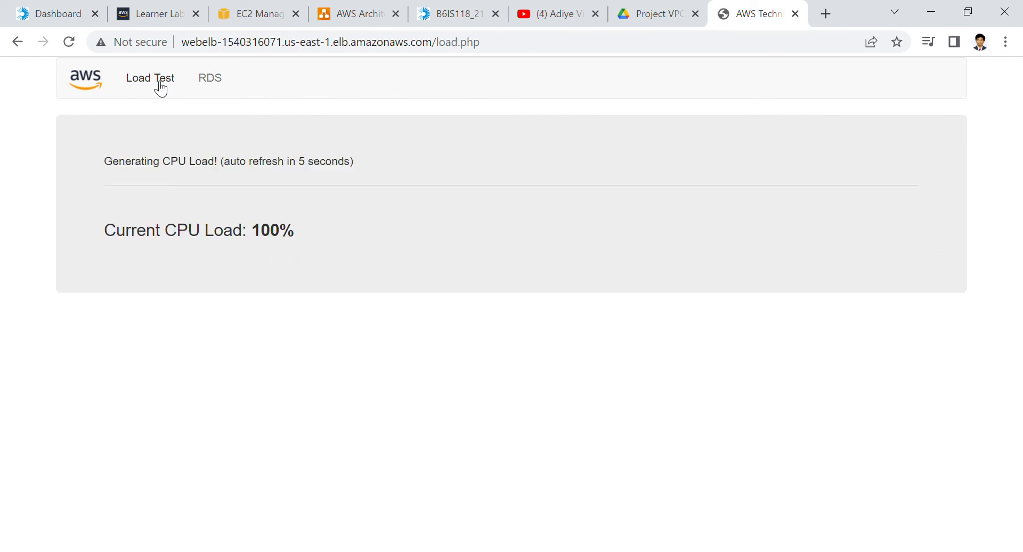
left_click(97, 86)
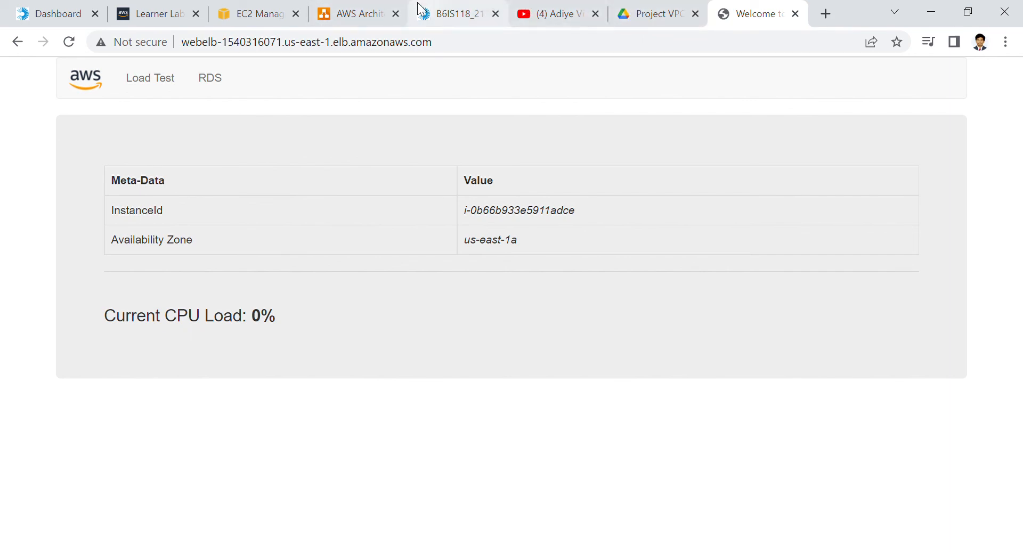
Compare the WEBELB load balancer in the EC2 console with the AWS architecture diagram in diagrams.net and the page's instance metadata.
left_click(249, 7)
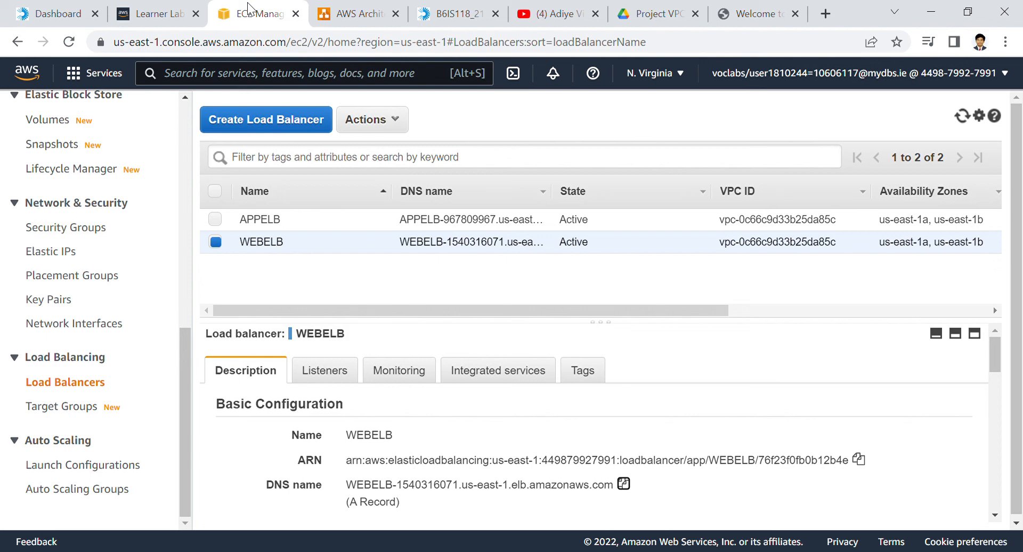
left_click(336, 10)
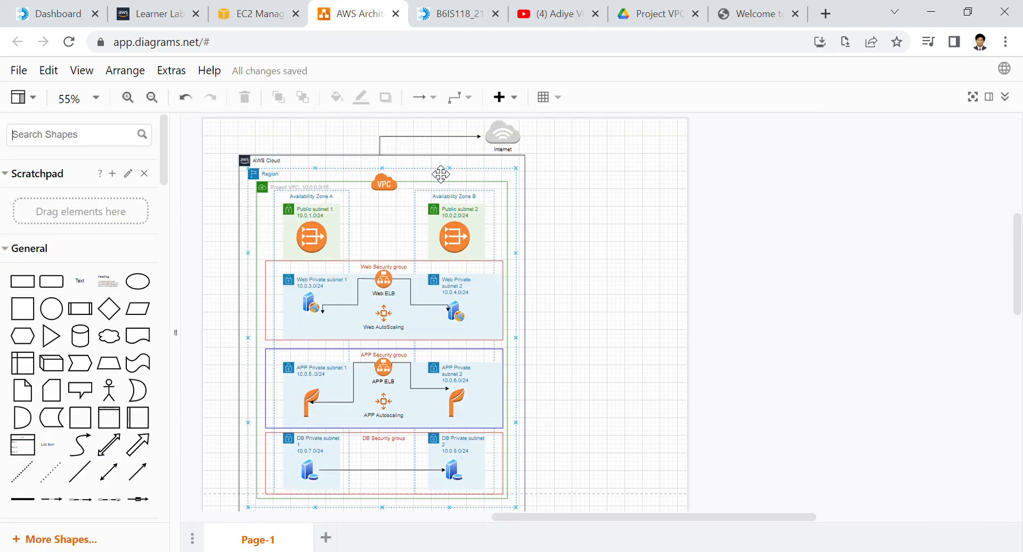
left_click(244, 8)
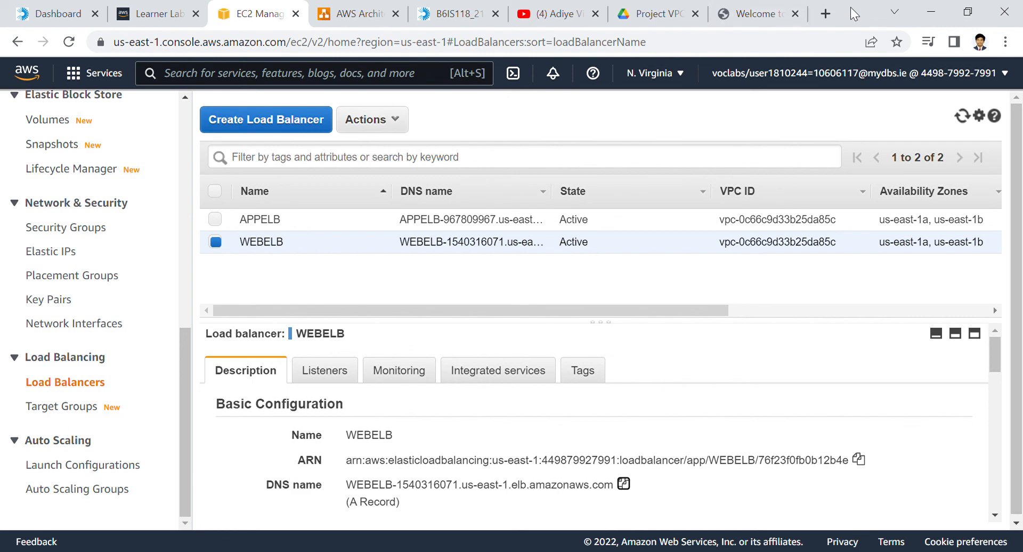
left_click(757, 14)
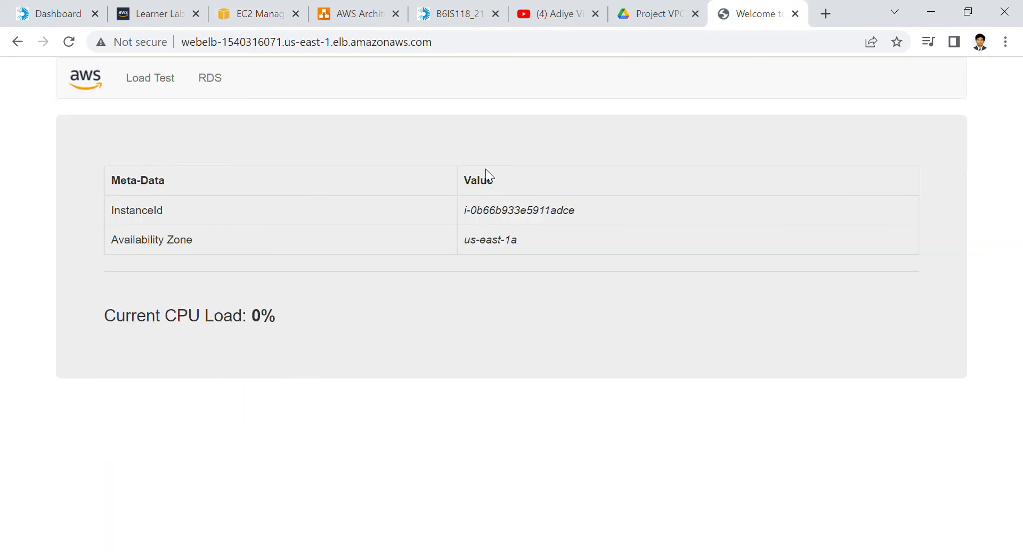
left_click(288, 15)
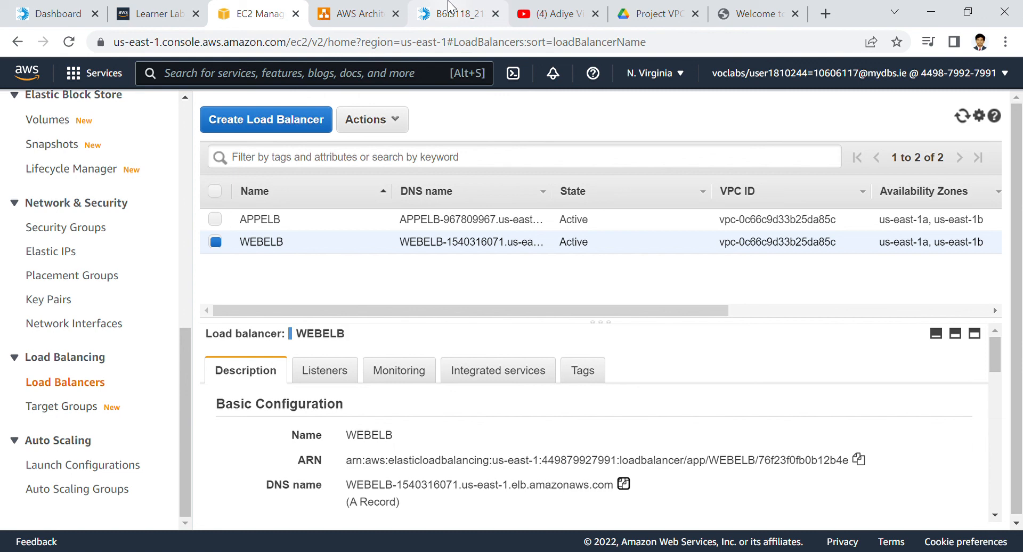
left_click(389, 7)
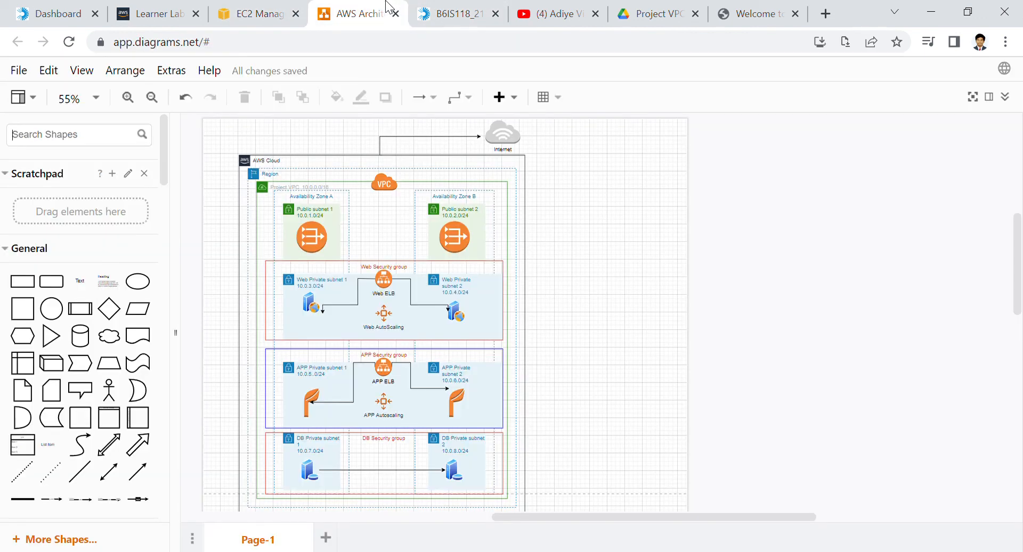